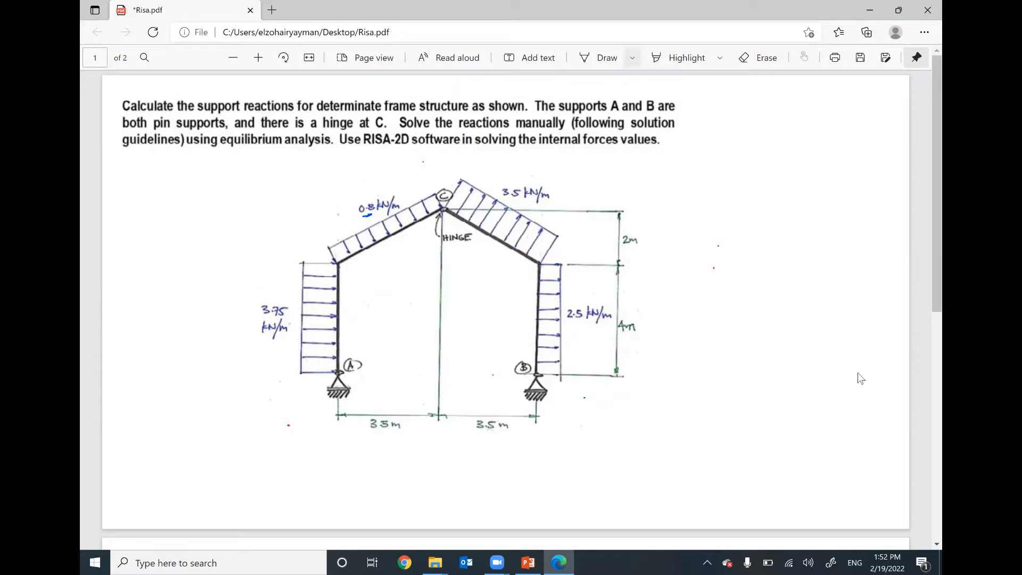
Step: Write joint coordinates 0,0, 0,4, 3.5,6, 7,4 and 7,0 in red on the PDF frame sketch, then minimize Edge
left_click(605, 58)
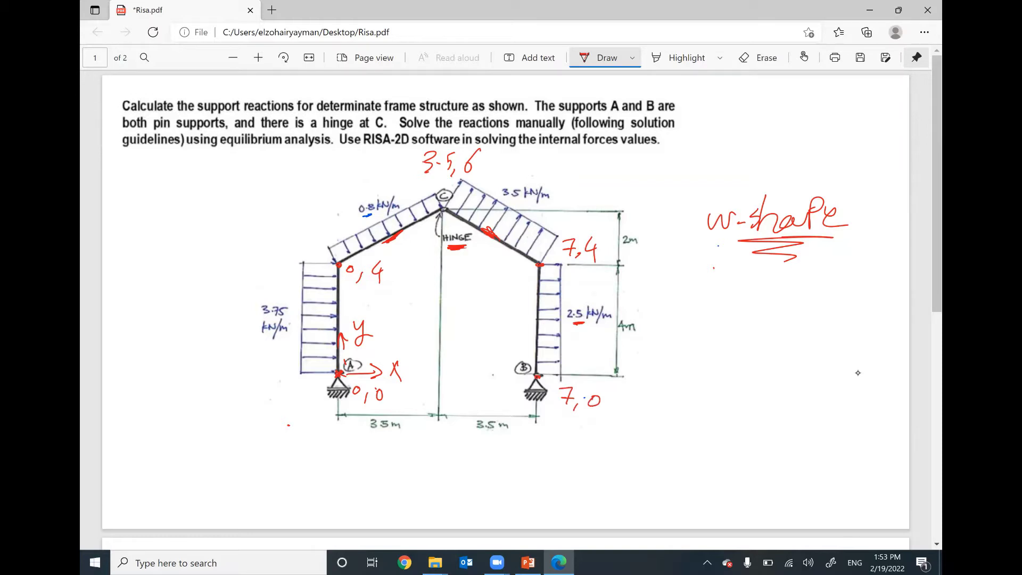
left_click(869, 10)
Step: Launch RISA-2D from the desktop and start an empty new model
left_click(868, 7)
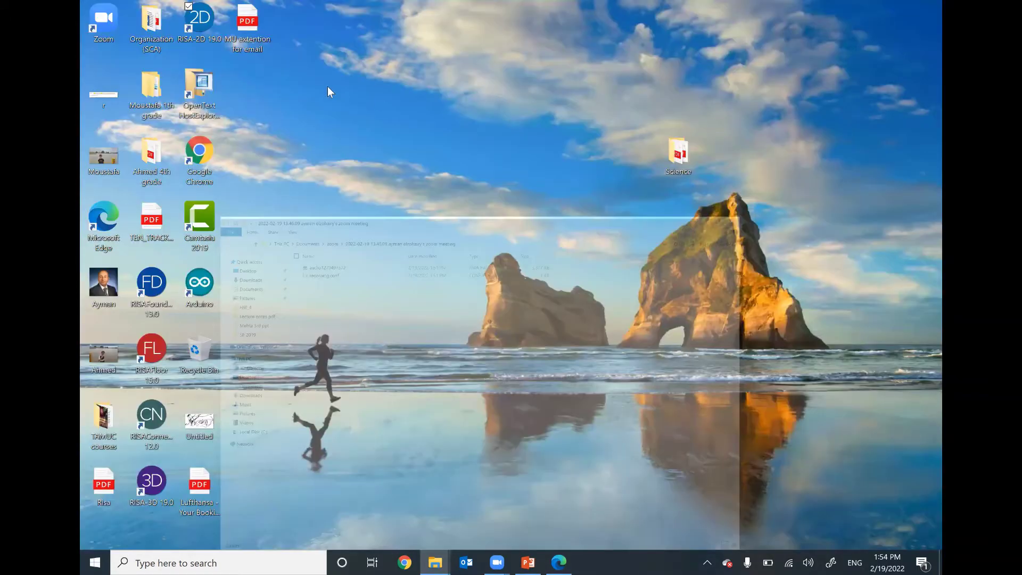
double_click(200, 21)
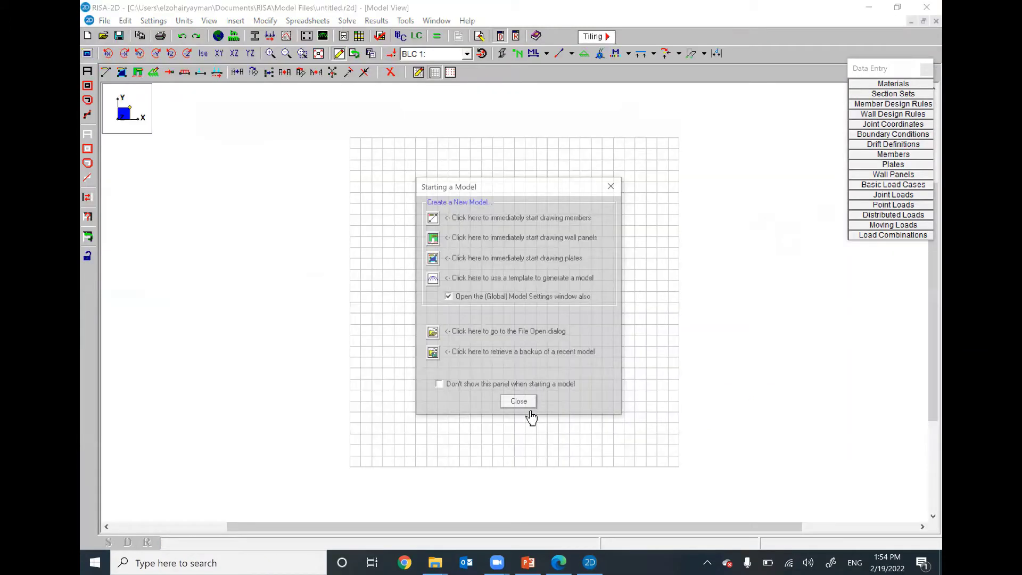
left_click(520, 402)
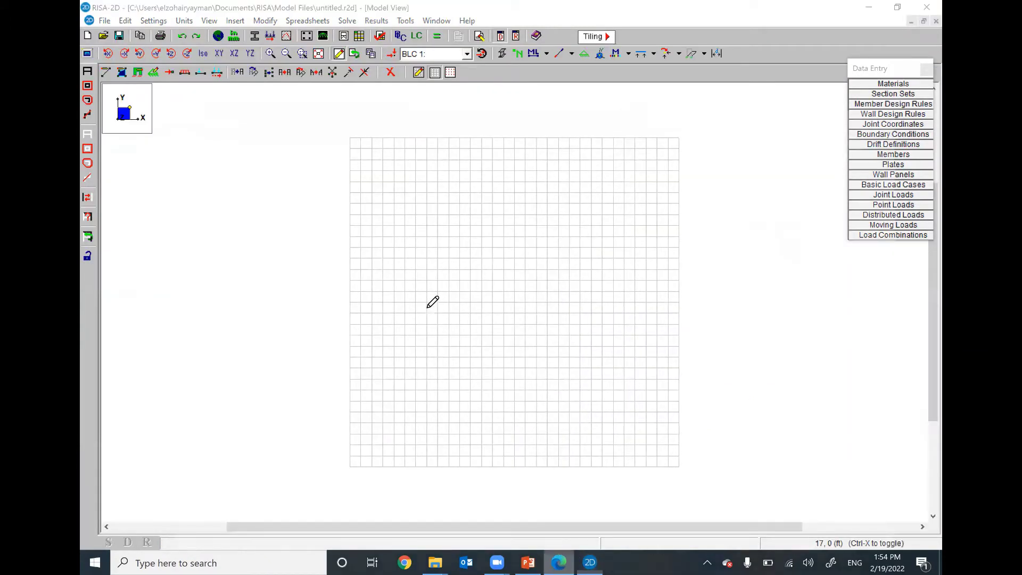
key("alt+Tab")
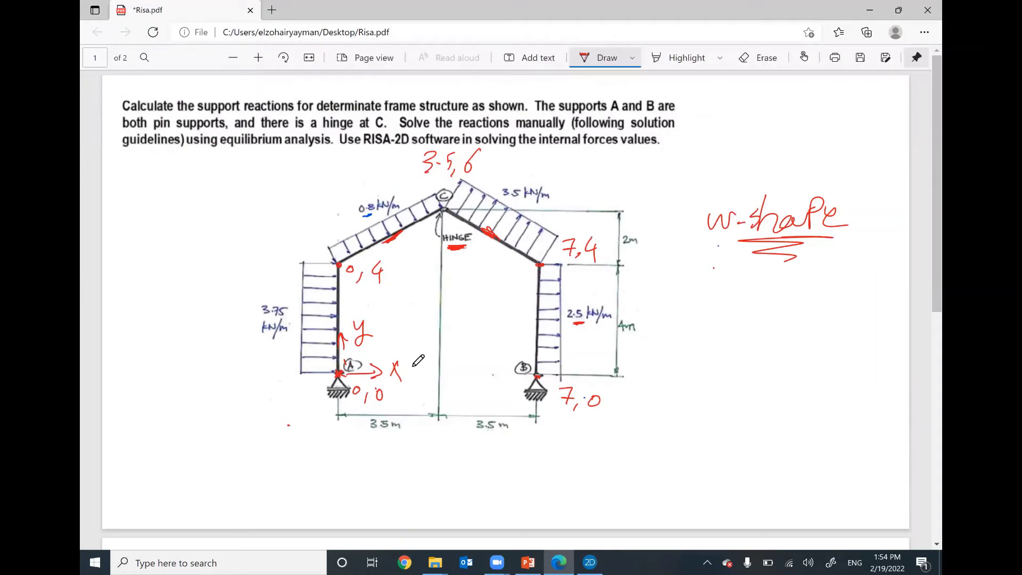
left_click(590, 562)
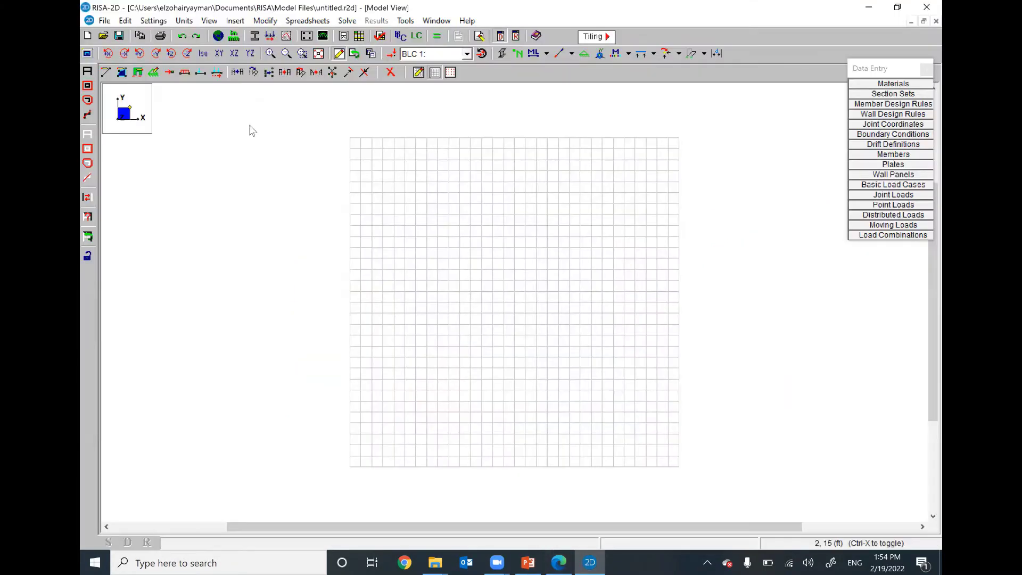
Step: Switch the model units to Standard Metric (meters, kN, MPa)
left_click(184, 22)
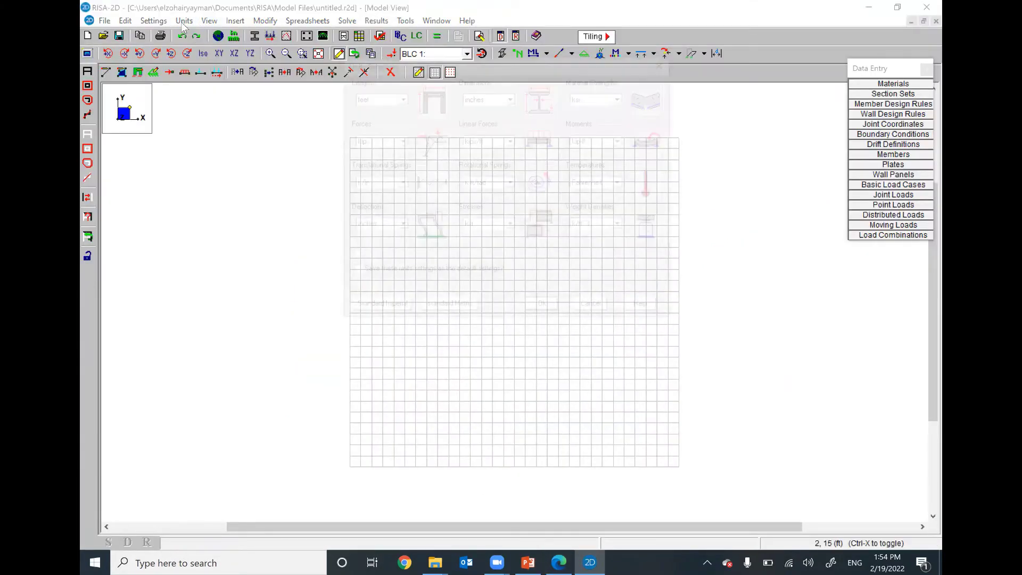
left_click(448, 313)
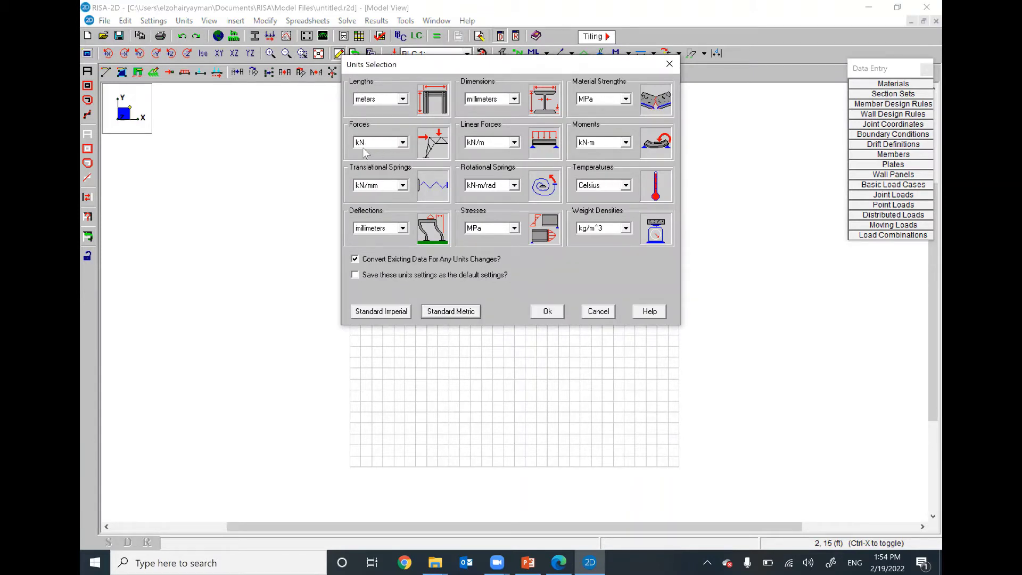
left_click(547, 312)
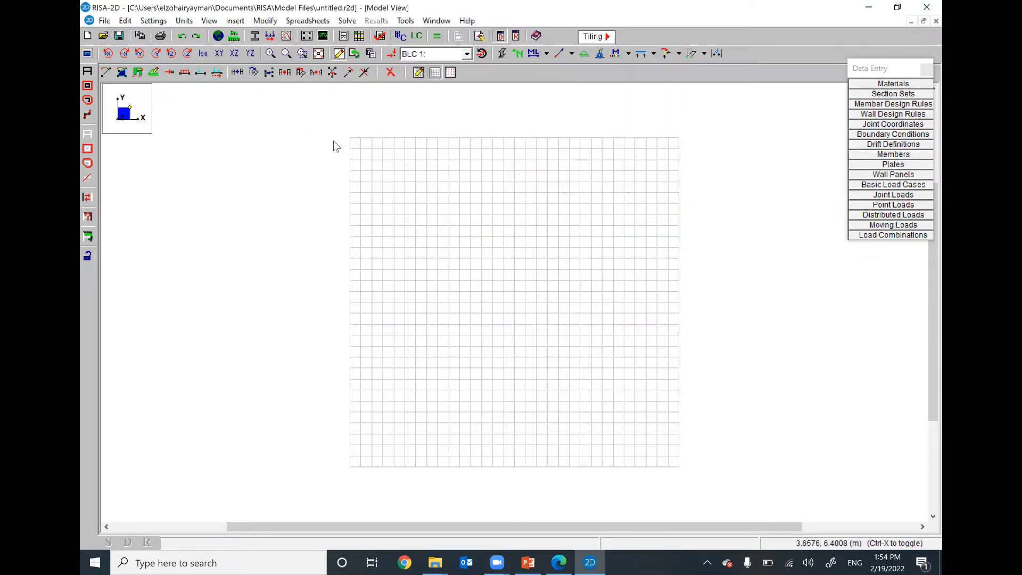
left_click(209, 21)
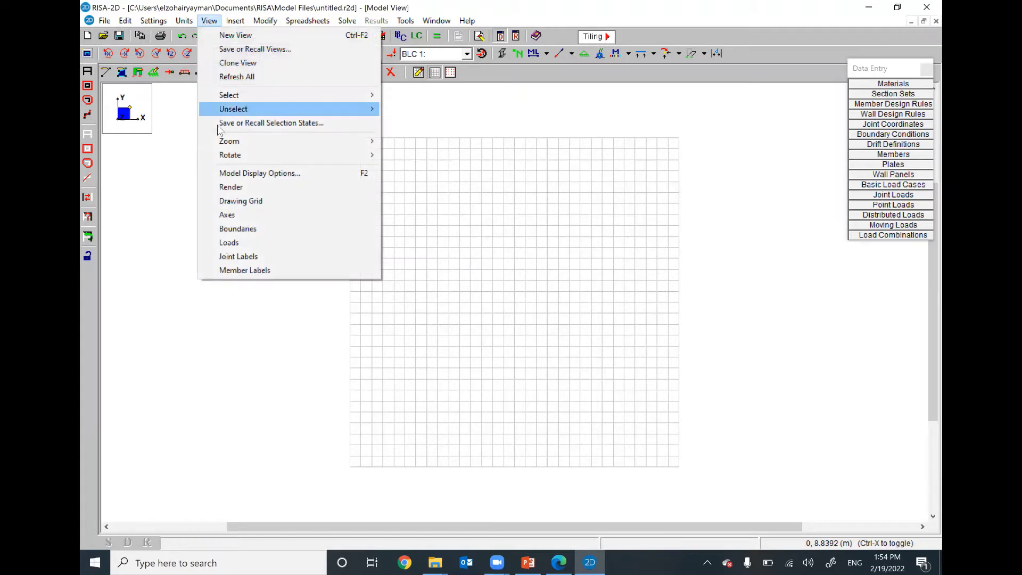
Step: Turn off the drawing grid in the model view
left_click(241, 200)
left_click(235, 21)
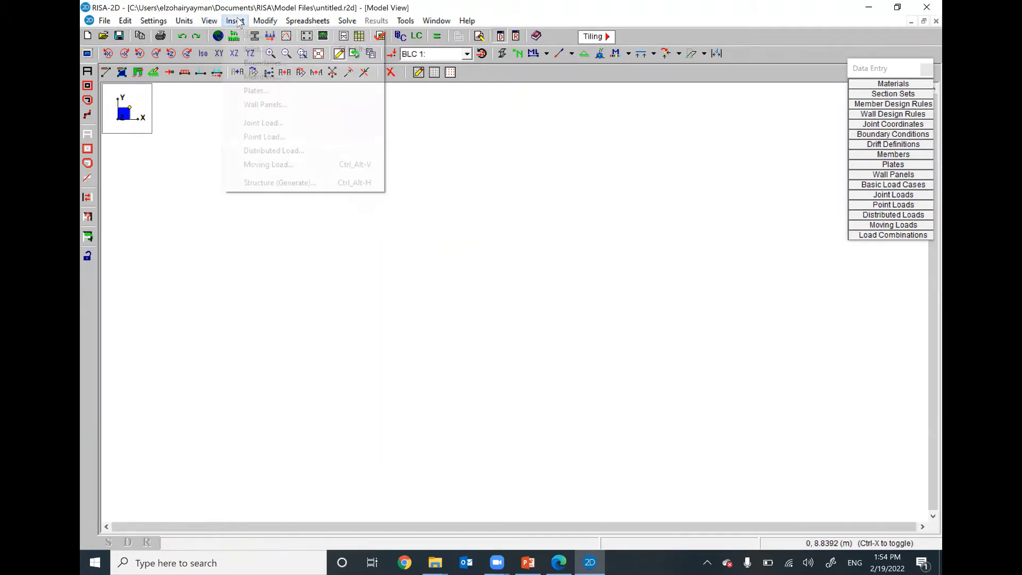
left_click(255, 48)
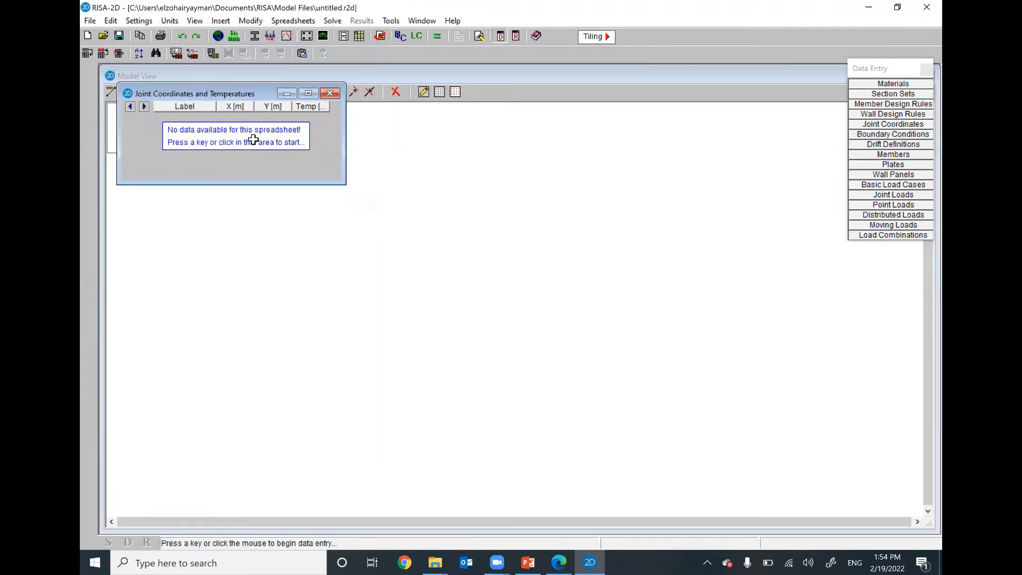
Step: Add joints N1 at (0,0), N2 at (0,4) and N3 at (3.5,6)
left_click(253, 139)
left_click(251, 139)
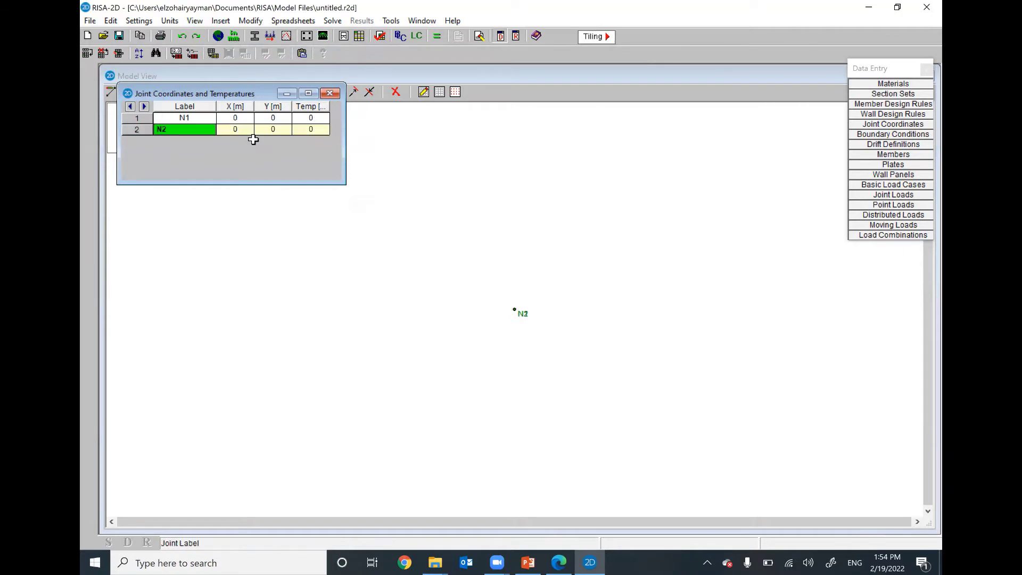
left_click(244, 133)
left_click(272, 131)
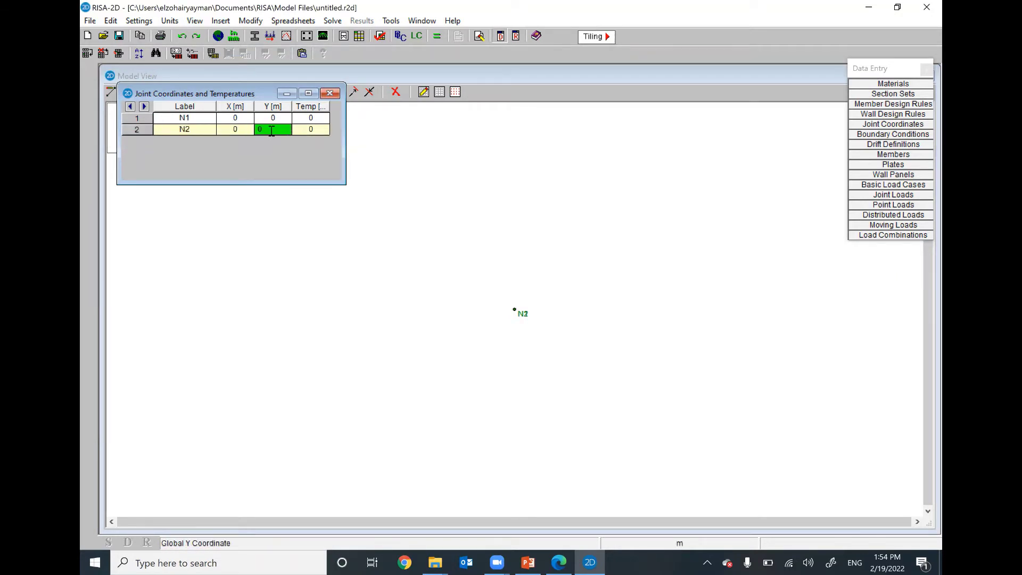
type("4")
key("Return")
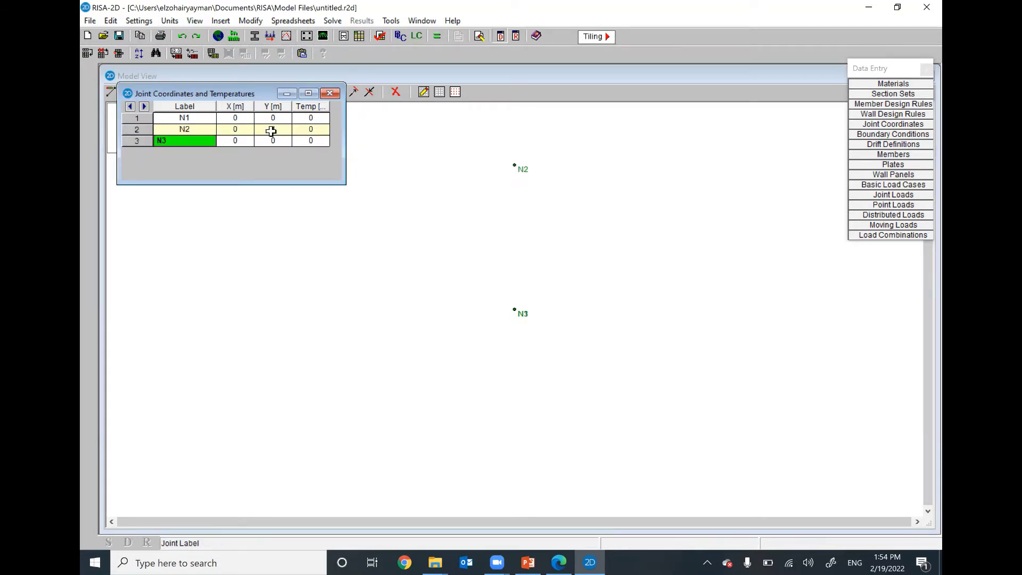
left_click(245, 140)
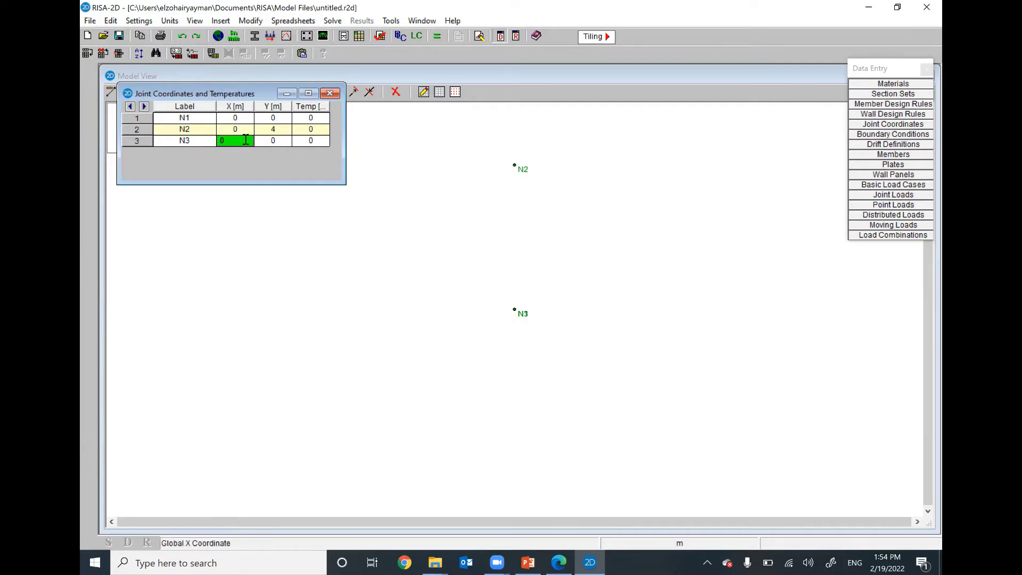
type("3.5")
left_click(271, 140)
key("Return")
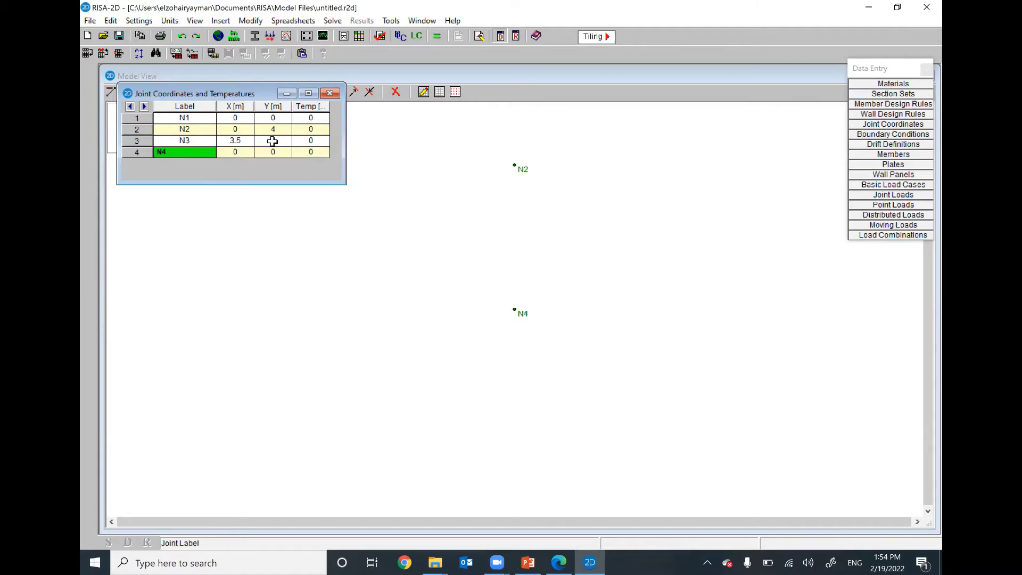
Step: Add joints N4 at (7,4) and N5 at (7,0), then return to the model
left_click(246, 153)
type("7")
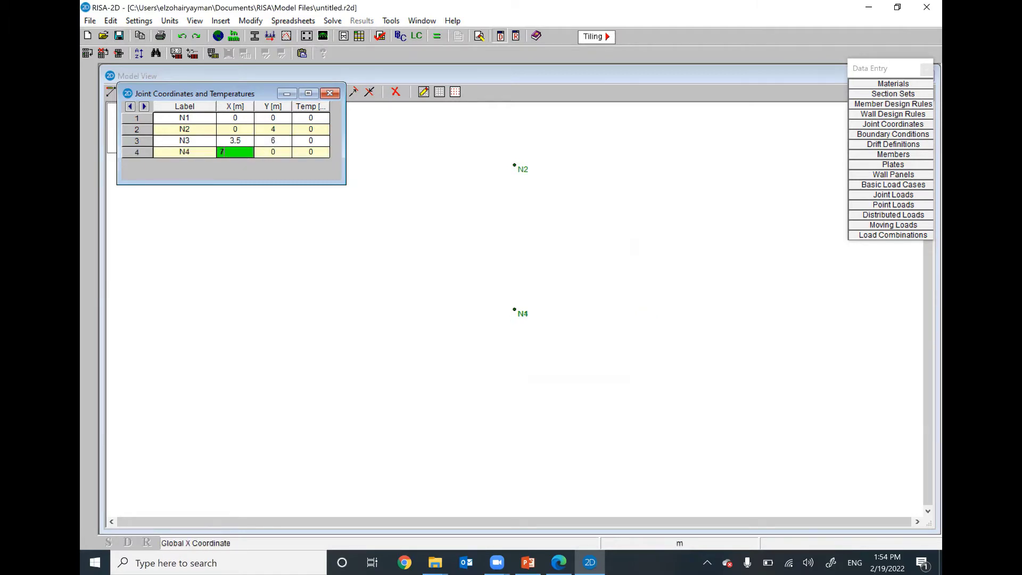
left_click(276, 152)
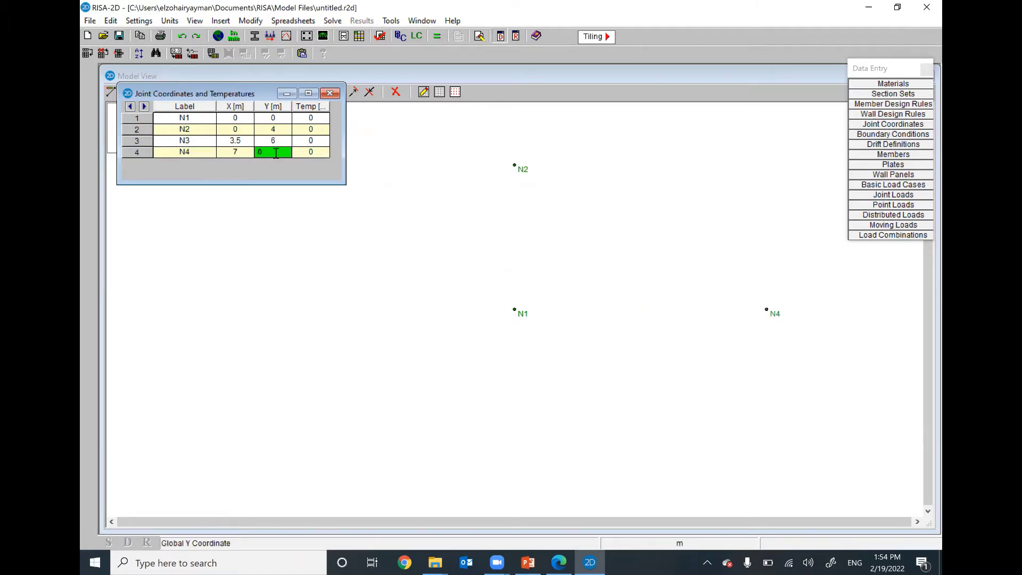
type("4")
key("Return")
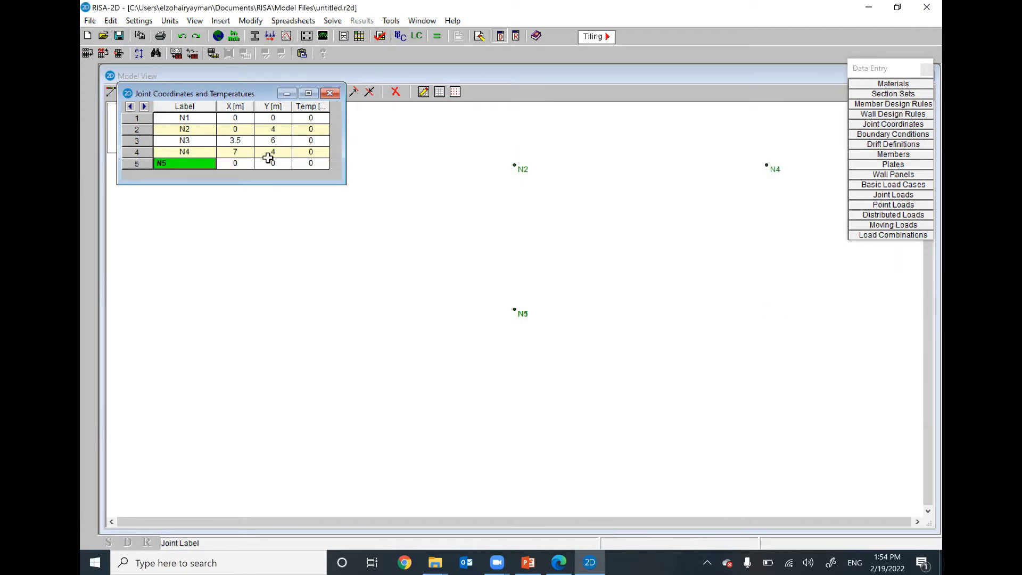
key("Return")
type("7")
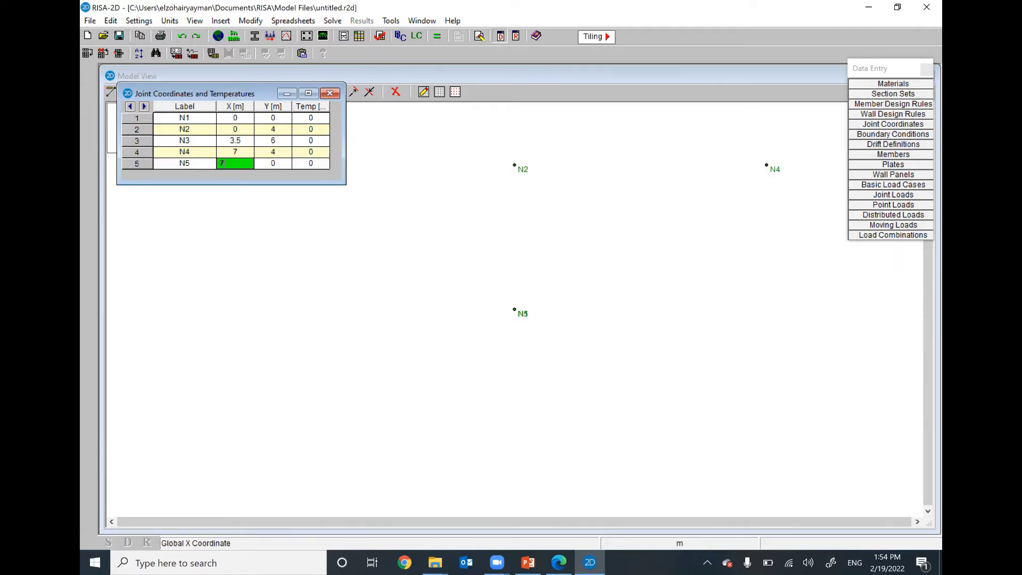
left_click(326, 309)
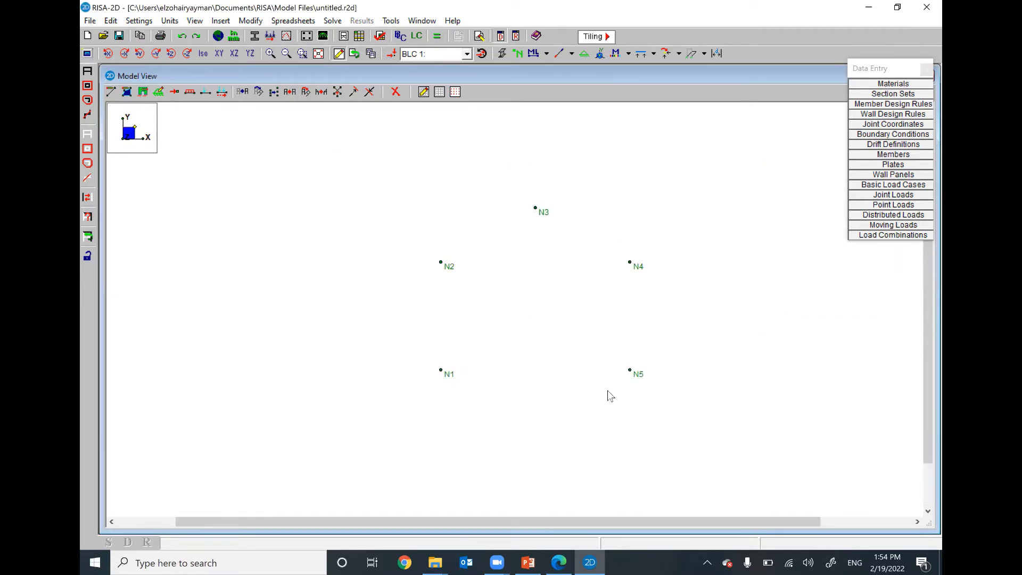
Step: Draw members N1–N2, N2–N3, N3–N4 and N4–N5 to form the gable frame
scroll(608, 391, "up", 1)
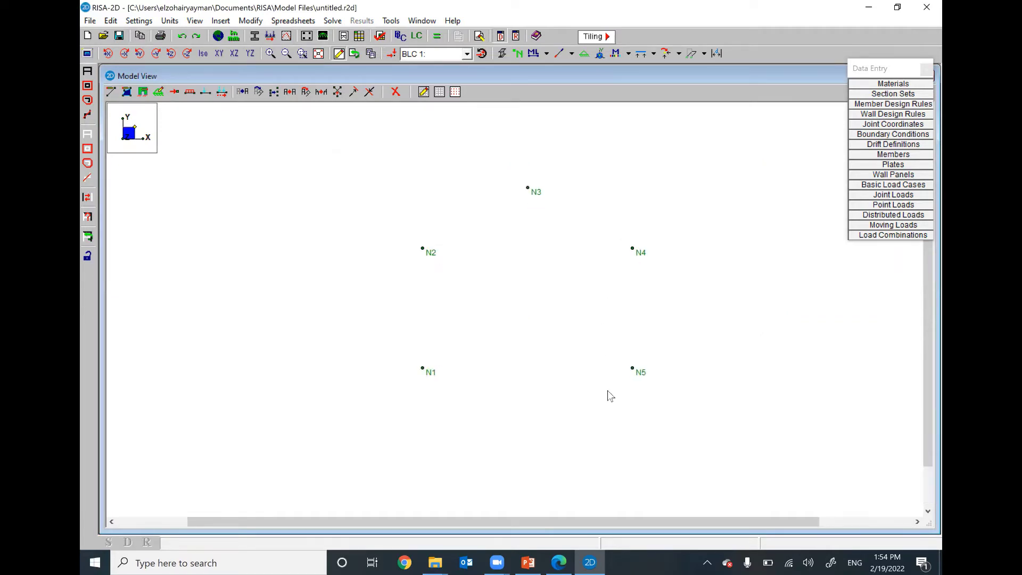
left_click(220, 22)
left_click(246, 76)
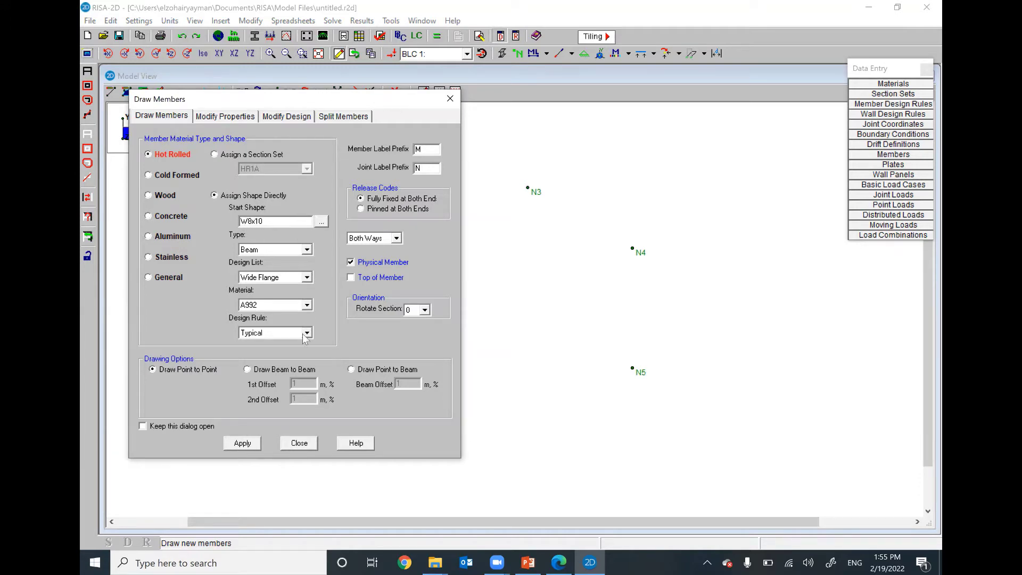
left_click(251, 445)
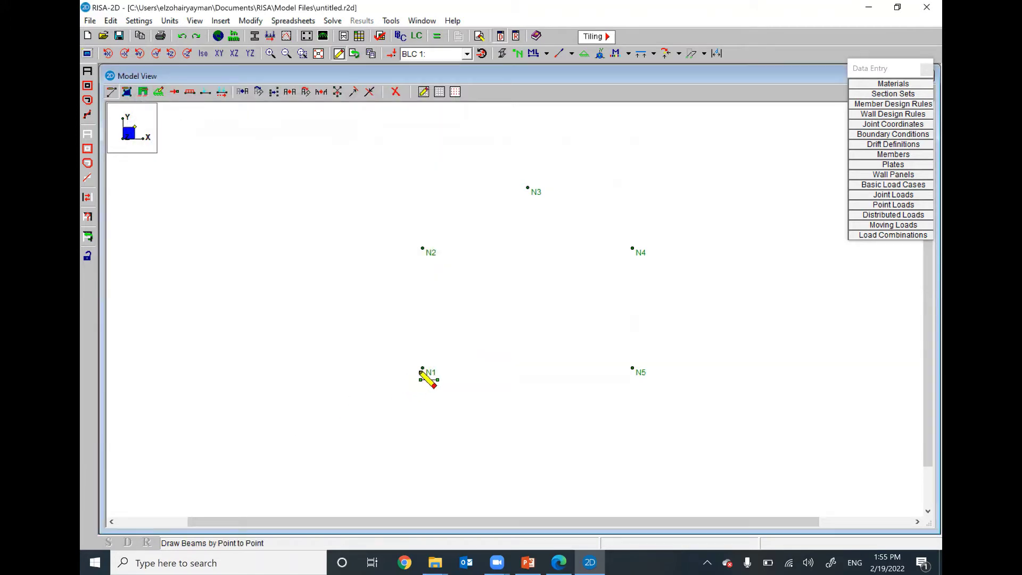
left_click(422, 368)
left_click(423, 248)
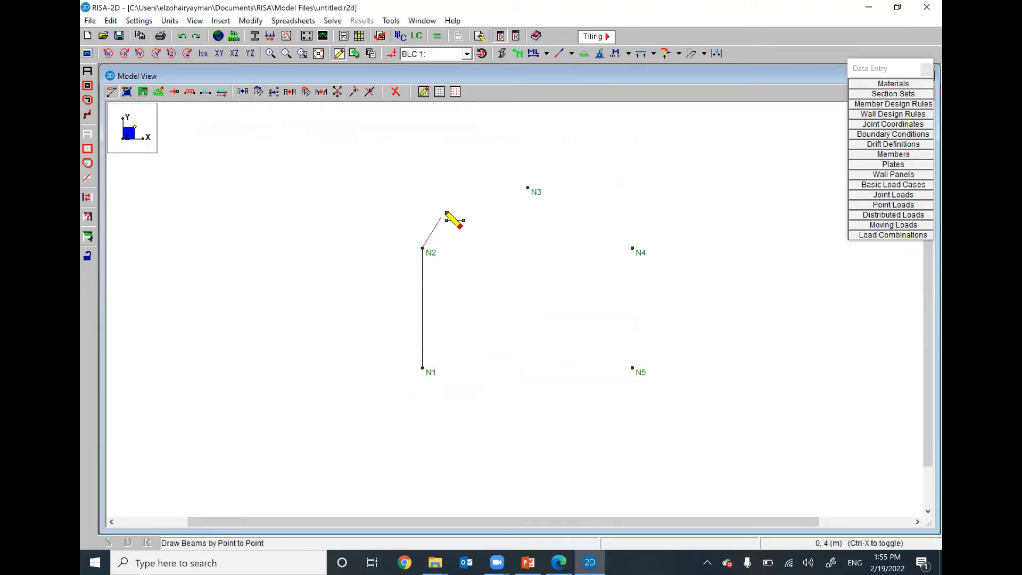
left_click(528, 188)
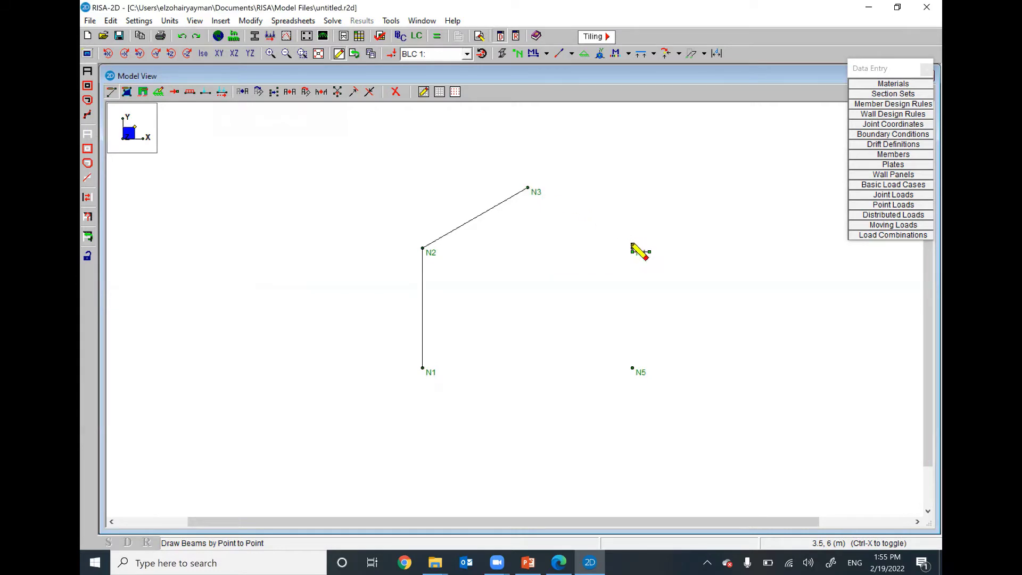
left_click(632, 248)
left_click(633, 368)
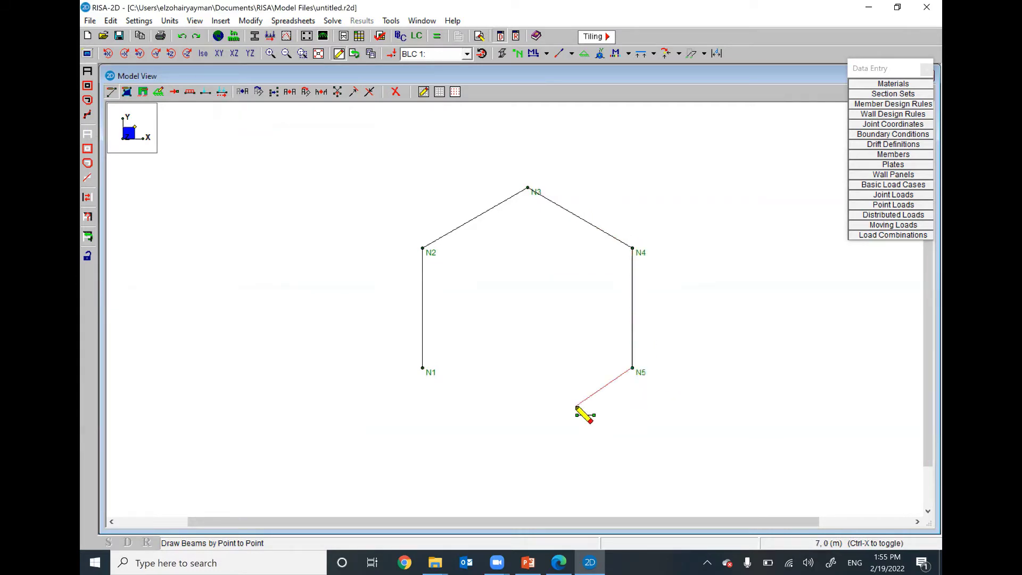
Step: Exit member drawing and circle hinge C at the frame apex in red on the PDF
right_click(577, 407)
right_click(577, 407)
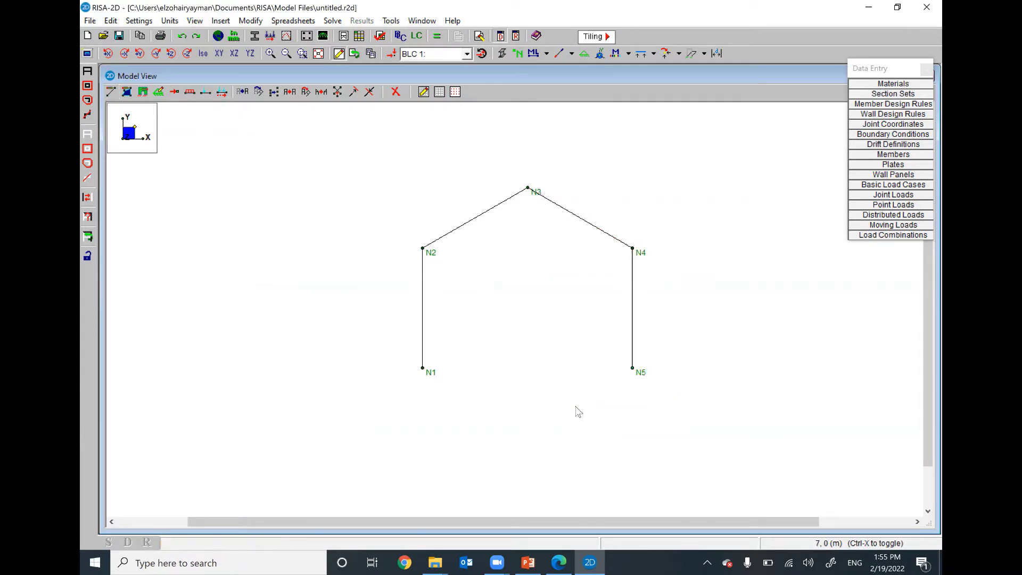
left_click(559, 562)
mouse_move(453, 213)
left_mouse_down()
mouse_move(436, 221)
mouse_move(443, 191)
mouse_move(456, 214)
mouse_move(449, 220)
left_mouse_up()
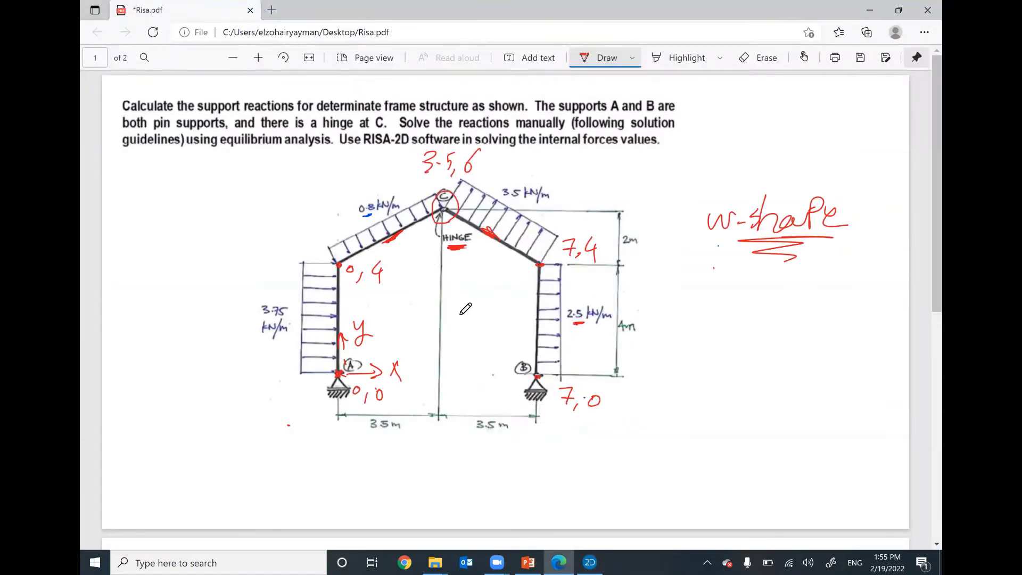
Step: Back in RISA-2D, deselect members N1–N2, N3–N4 and N4–N5, leaving rafter N2–N3 selected
left_click(590, 562)
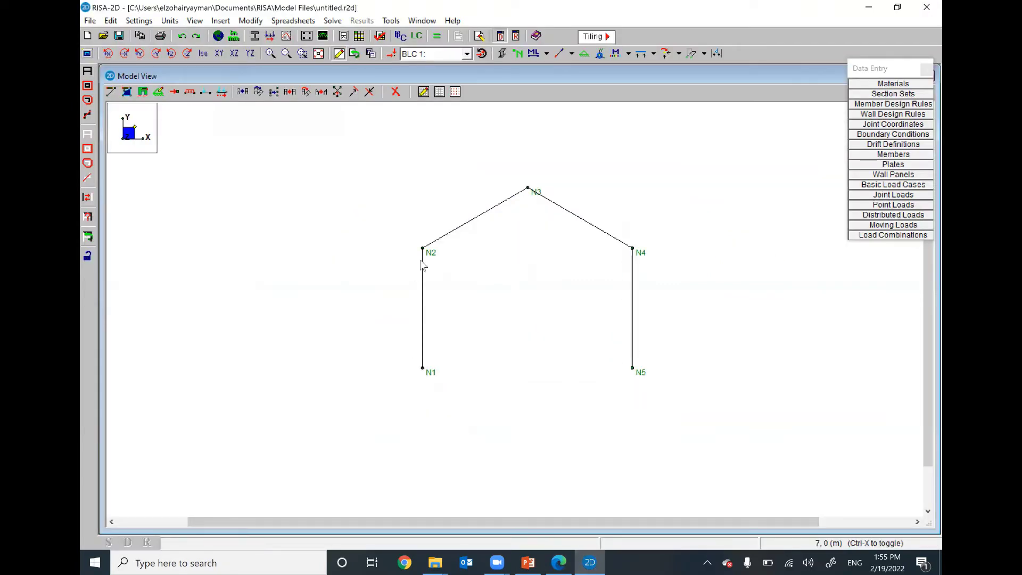
left_click(422, 339)
left_click(587, 225)
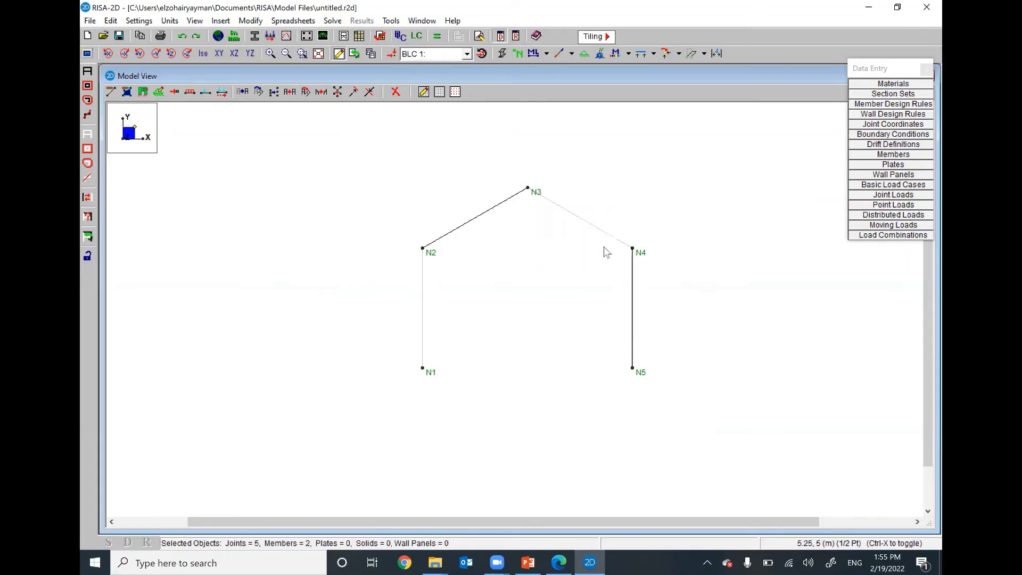
left_click(632, 306)
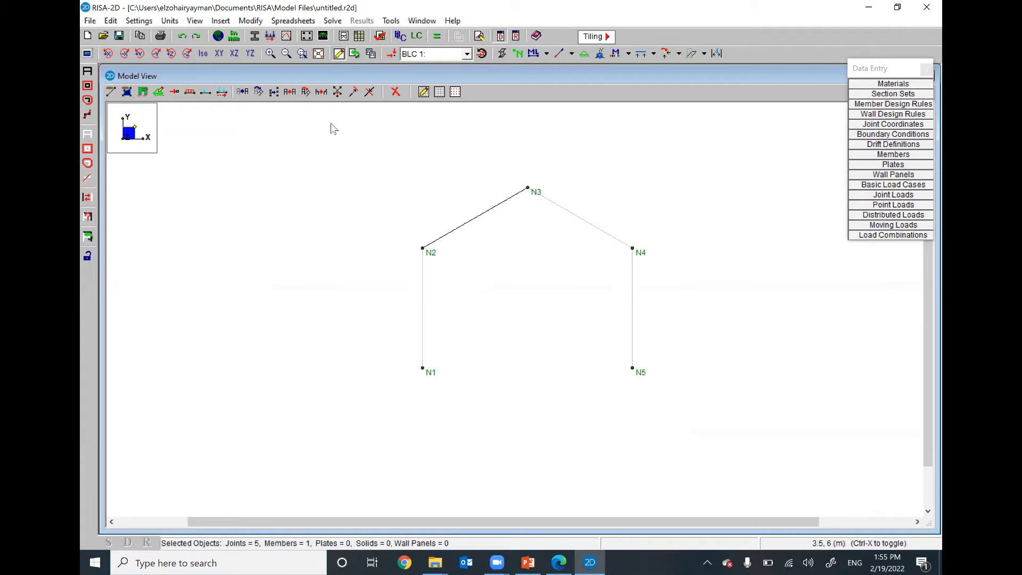
left_click(250, 20)
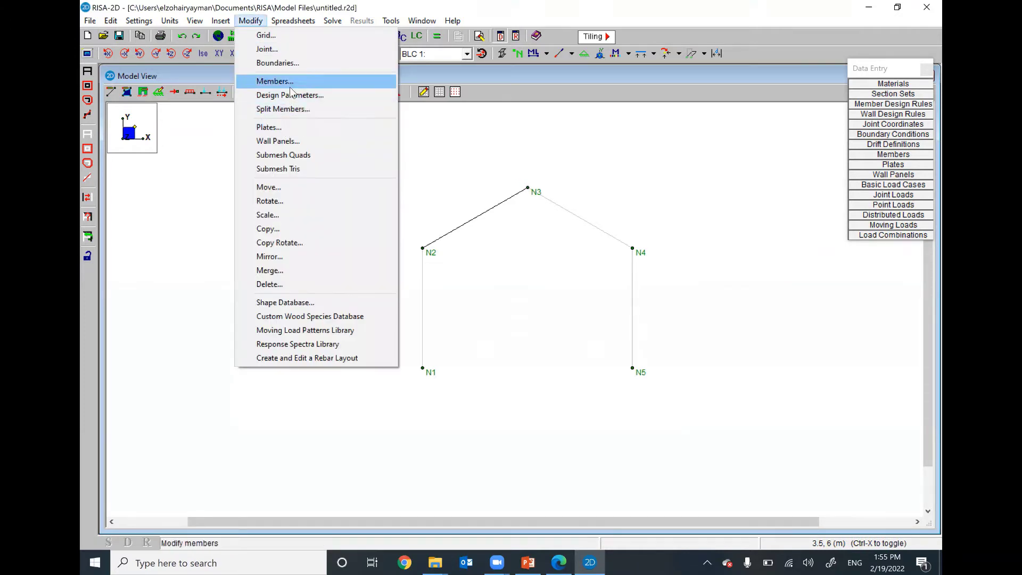
Step: Give member N2–N3 a pinned end release at N3
left_click(275, 81)
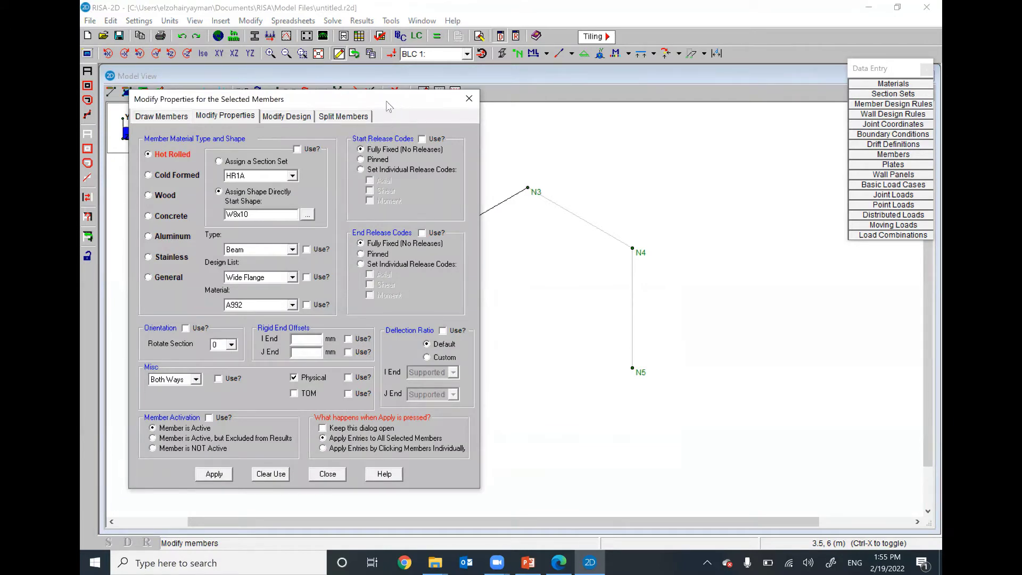
left_click_drag(387, 102, 311, 91)
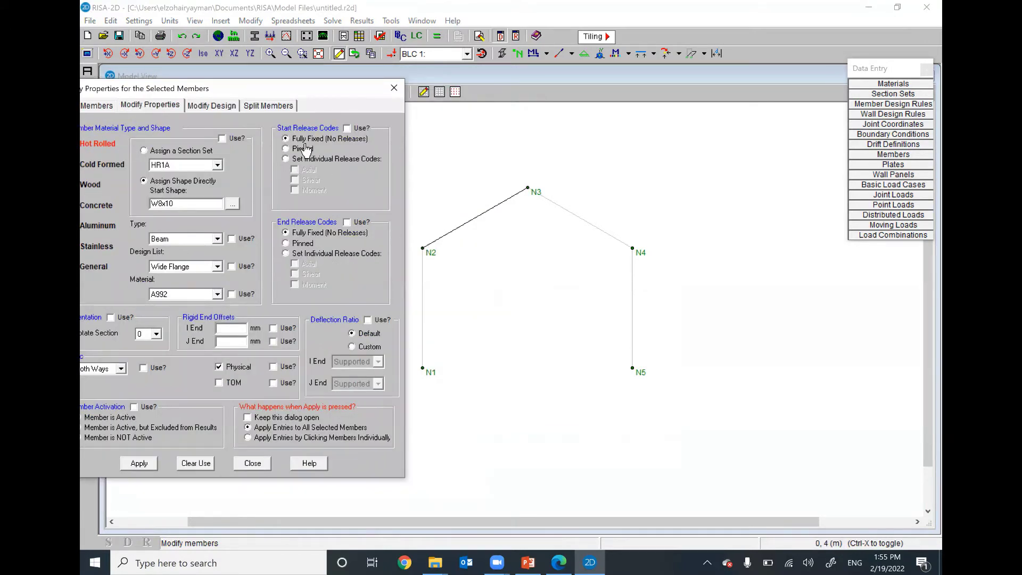
left_click(347, 129)
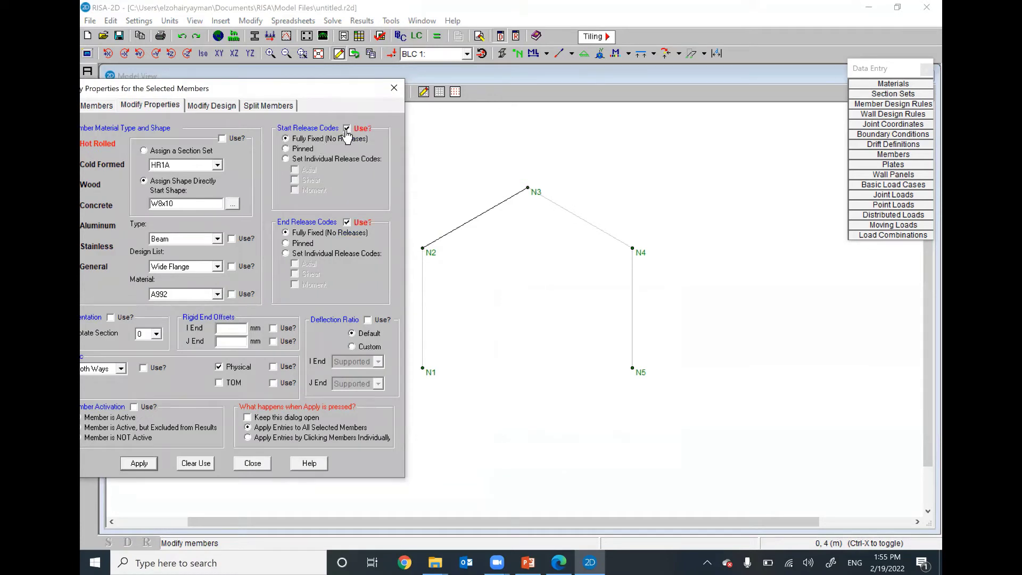
left_click(287, 244)
left_click_drag(284, 91, 350, 25)
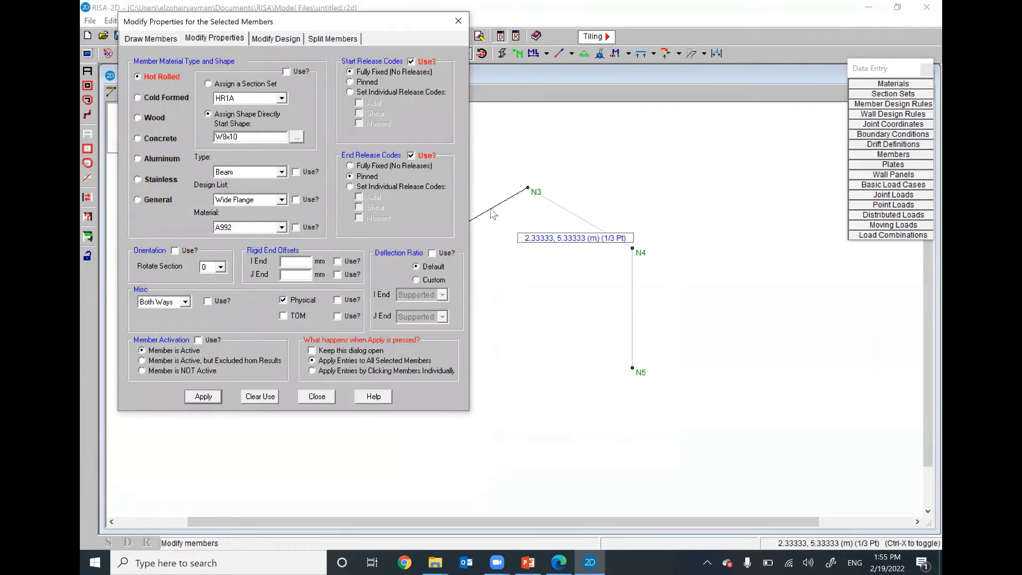
left_click(197, 340)
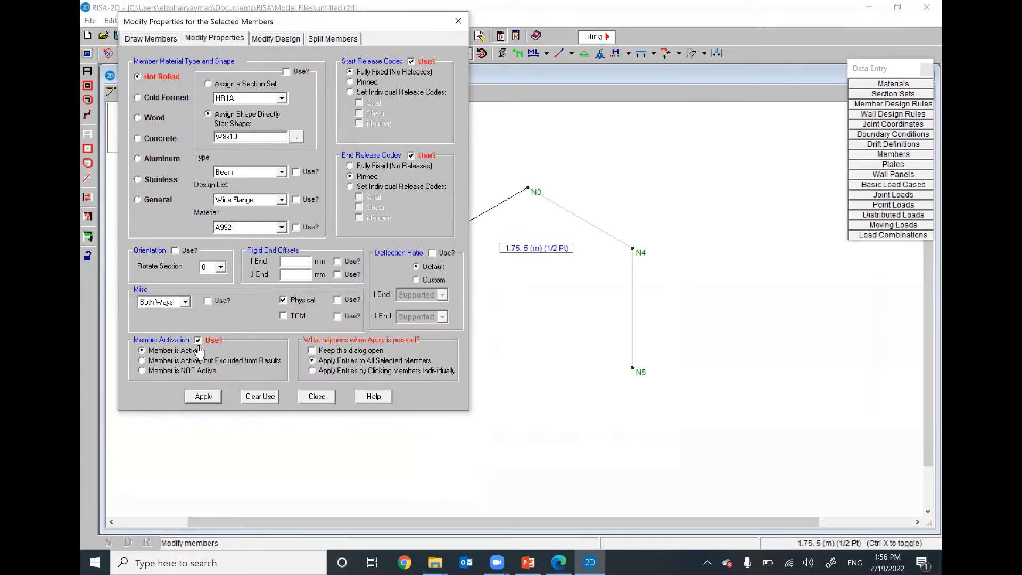
left_click(213, 396)
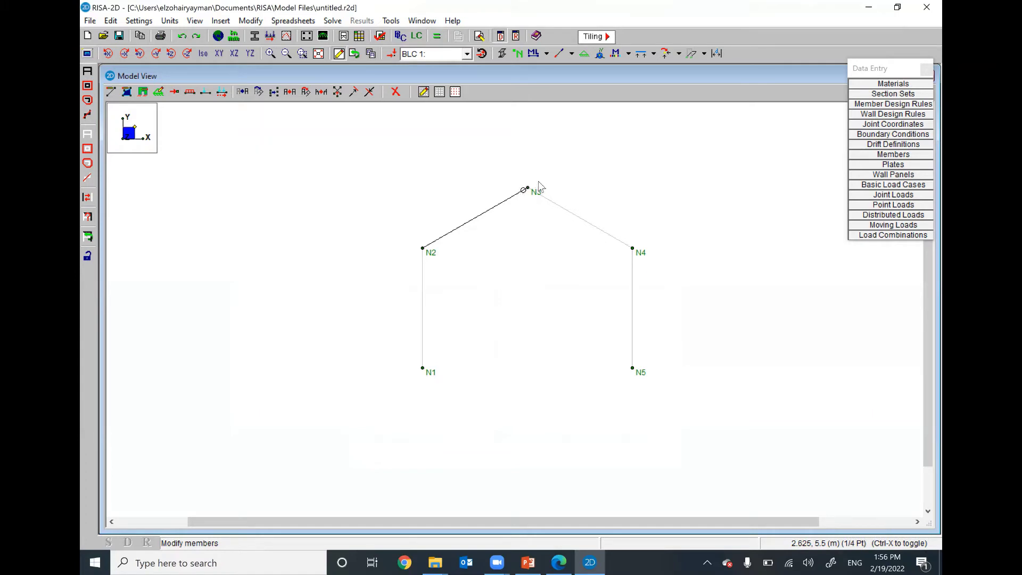
Step: Adjust the member selection so only N3–N4 remains selected
left_click(564, 204)
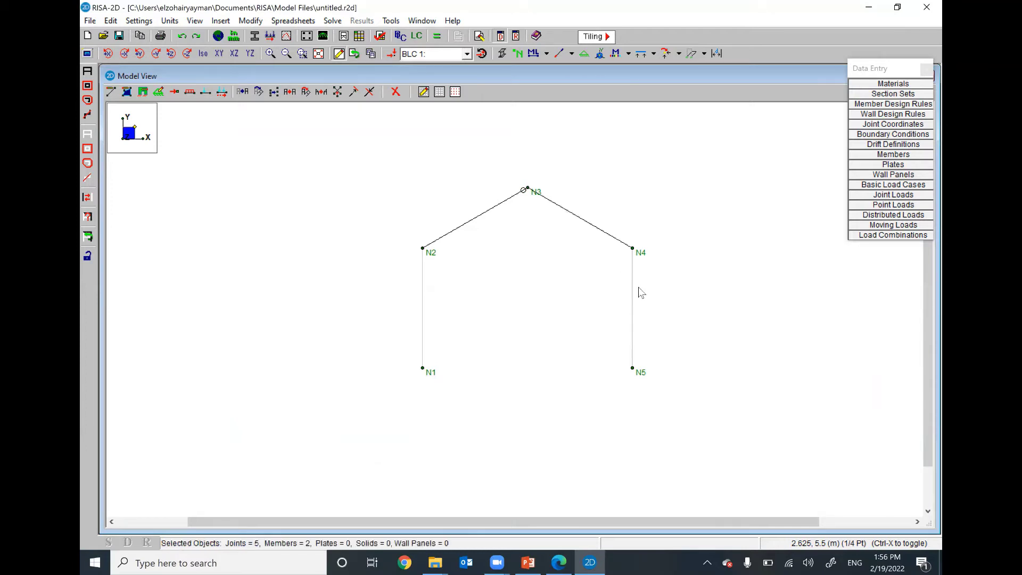
left_click(633, 300)
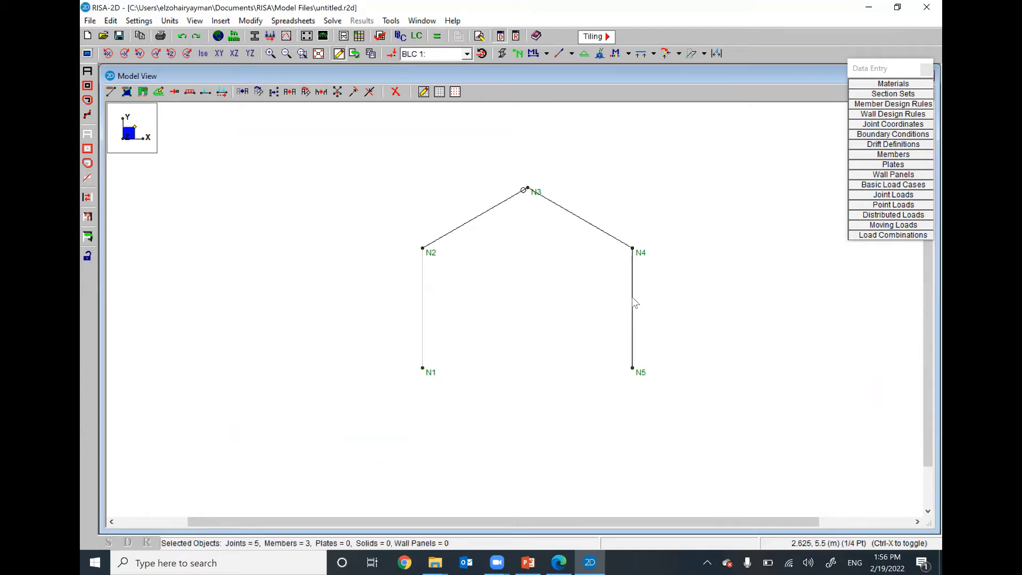
left_click(424, 315)
left_click(489, 211)
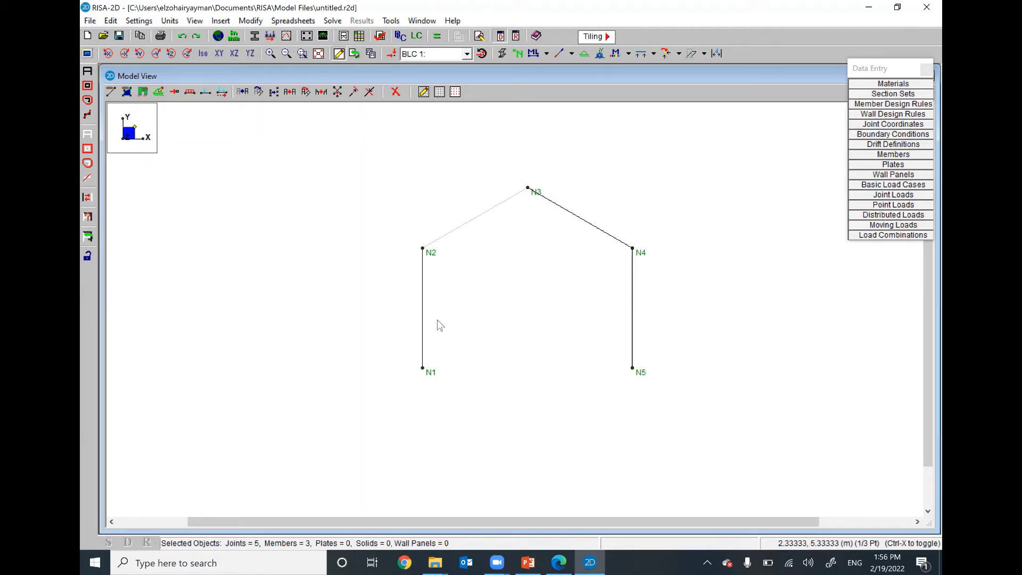
left_click(423, 327)
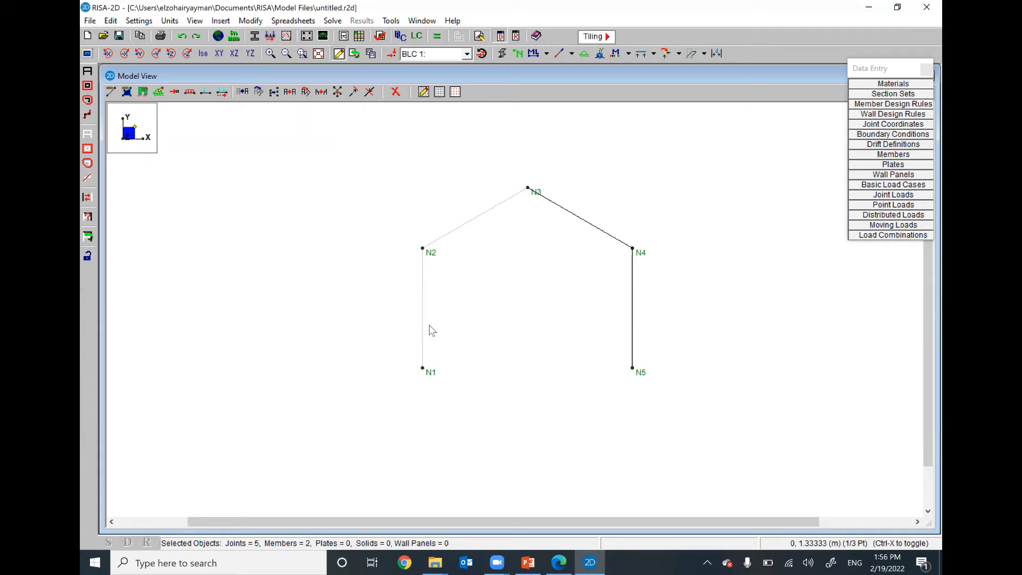
left_click(632, 318)
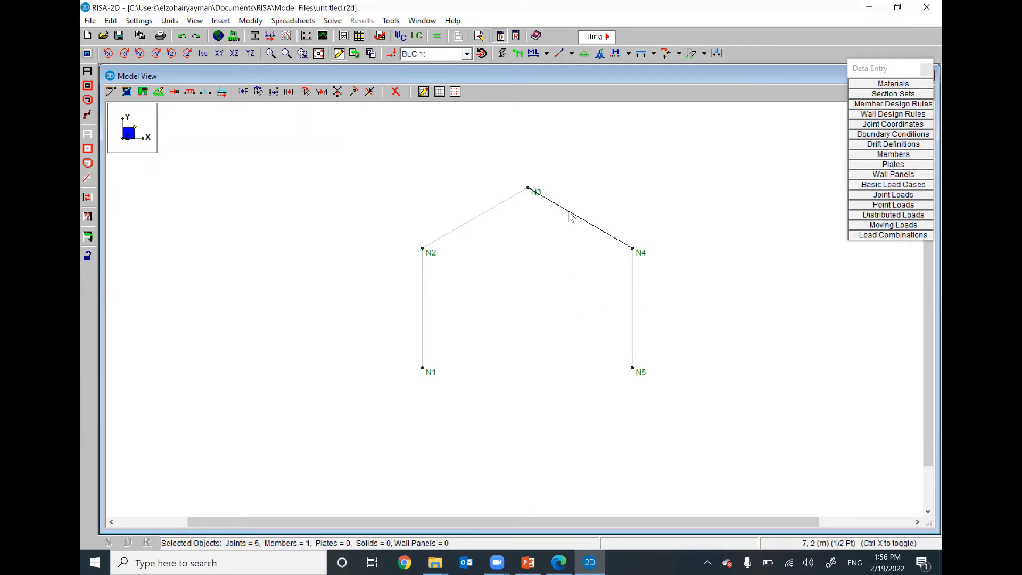
Step: Give member N3–N4 a pinned start release at N3, with a fully fixed end
left_click(250, 21)
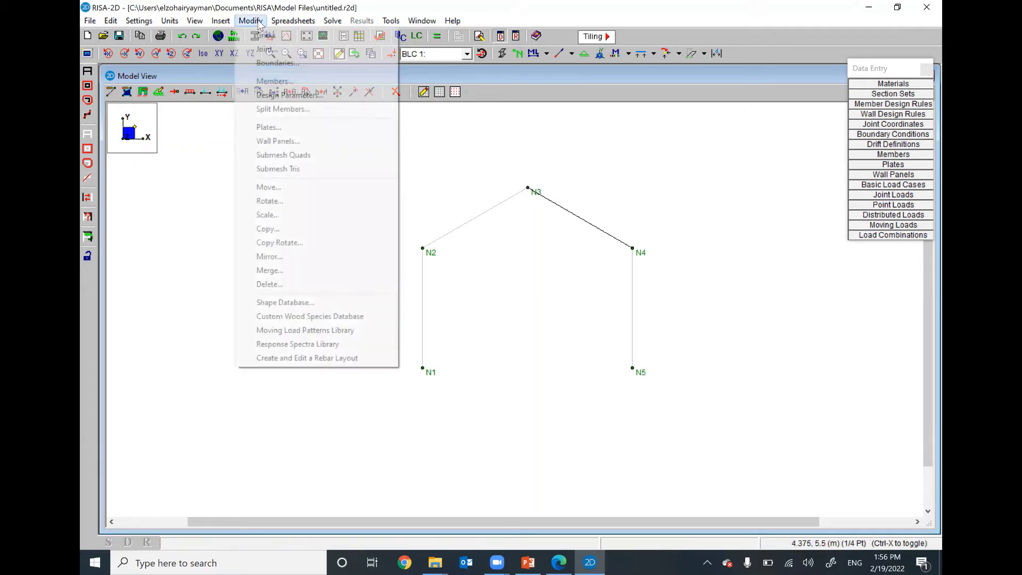
left_click(272, 81)
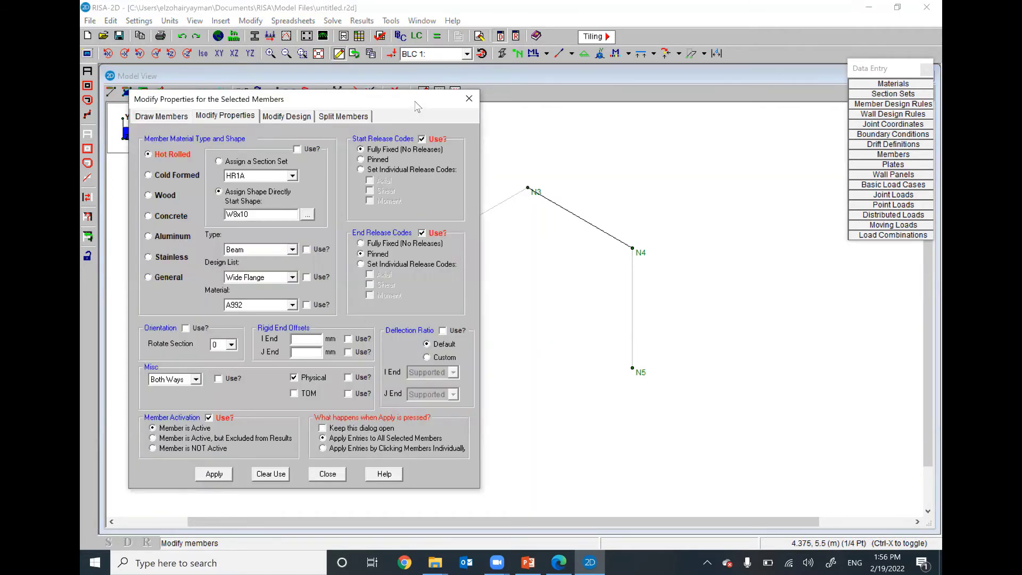
left_click_drag(413, 96, 356, 77)
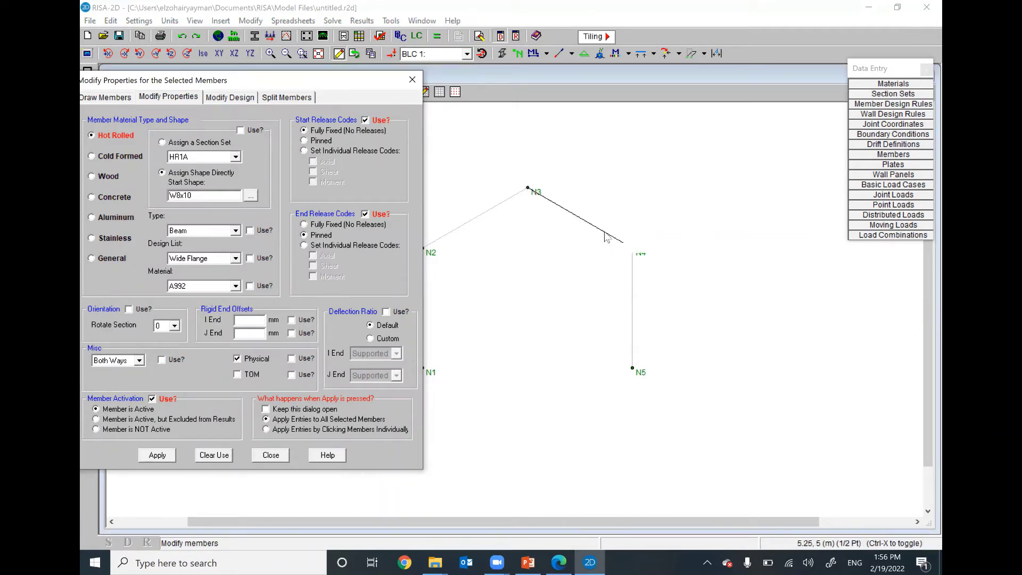
left_click(316, 141)
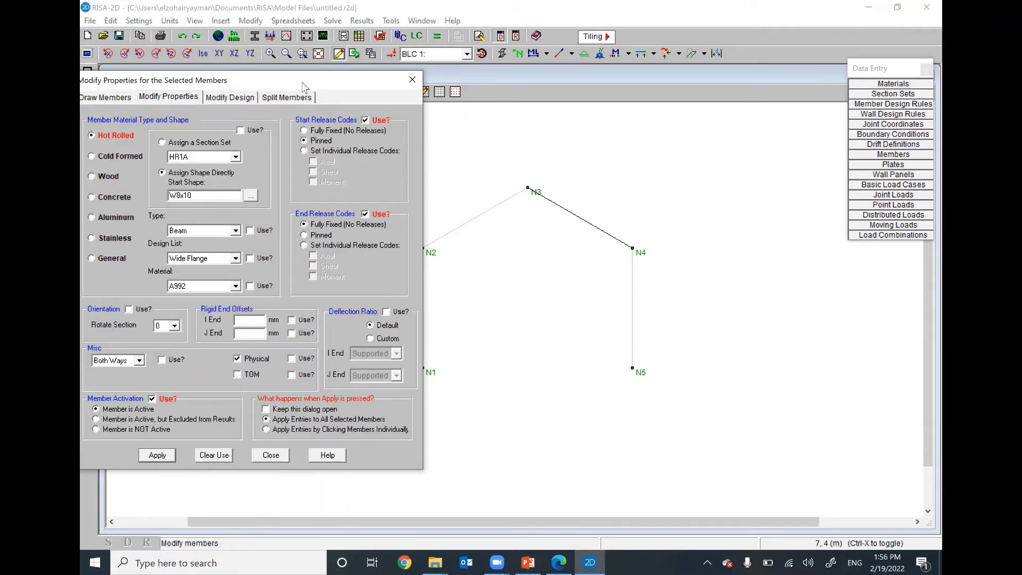
left_click_drag(316, 78, 368, 16)
left_click(208, 395)
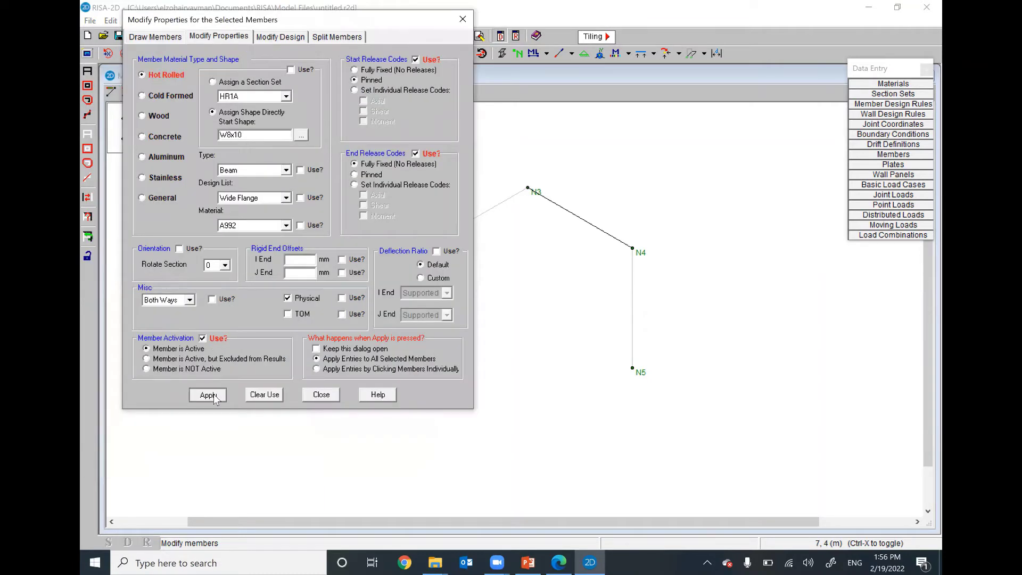
Step: Select members N2–N3, N1–N2 and N4–N5 so all four members are selected
left_click(460, 230)
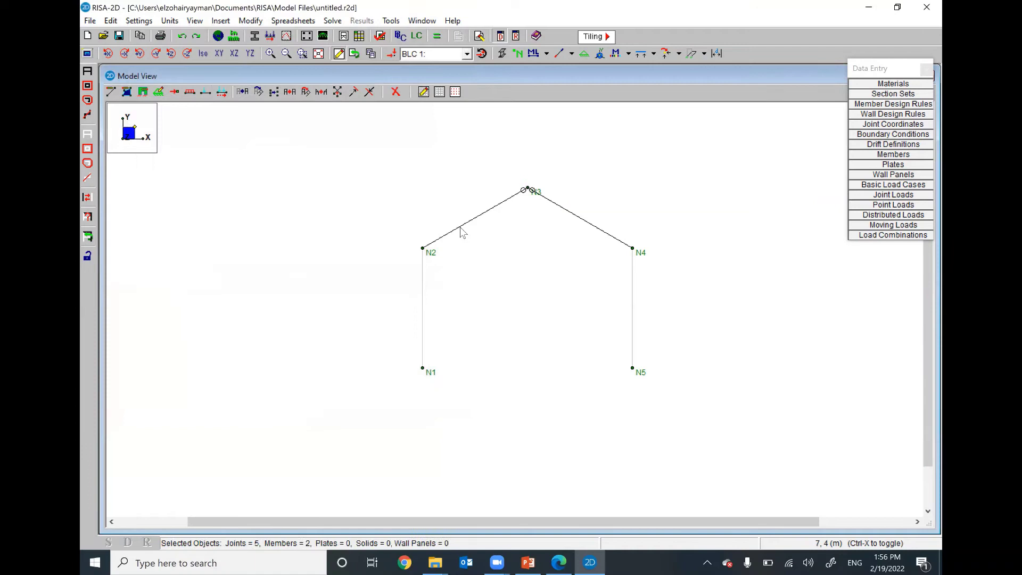
left_click(423, 324)
left_click(632, 331)
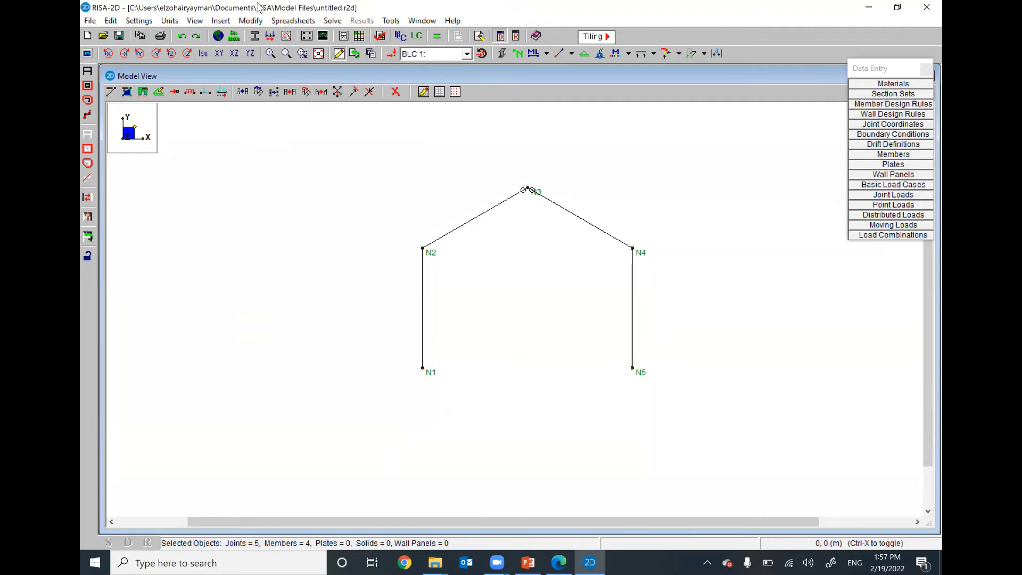
Step: Assign pinned supports to base joints N1 and N5
left_click(227, 21)
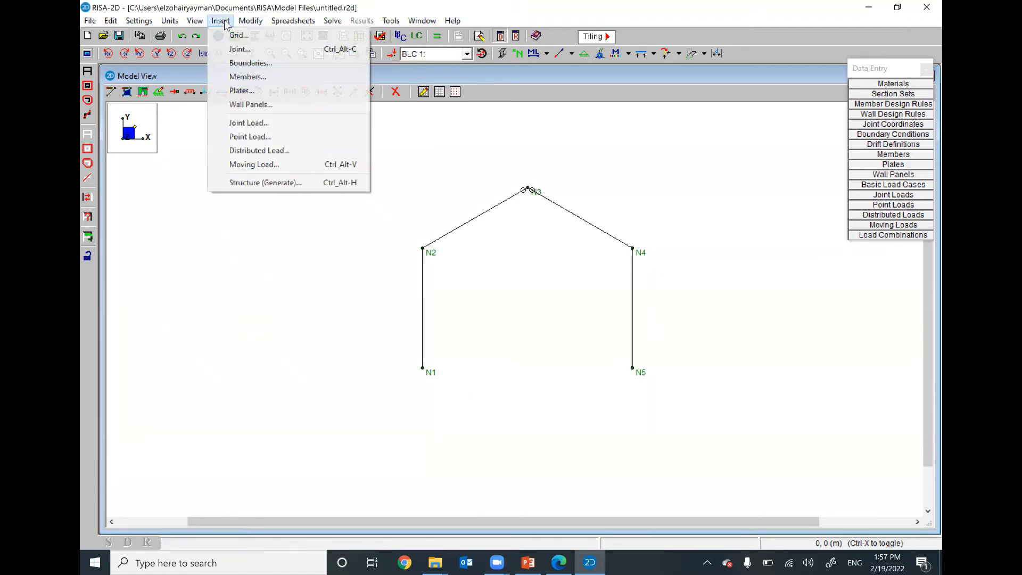
left_click(233, 65)
left_click(271, 215)
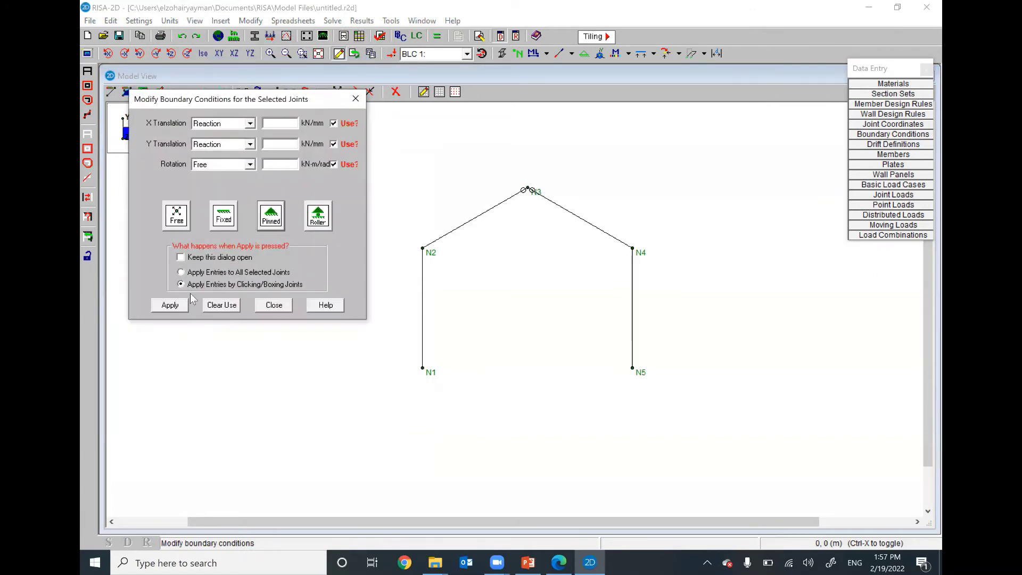
left_click(170, 305)
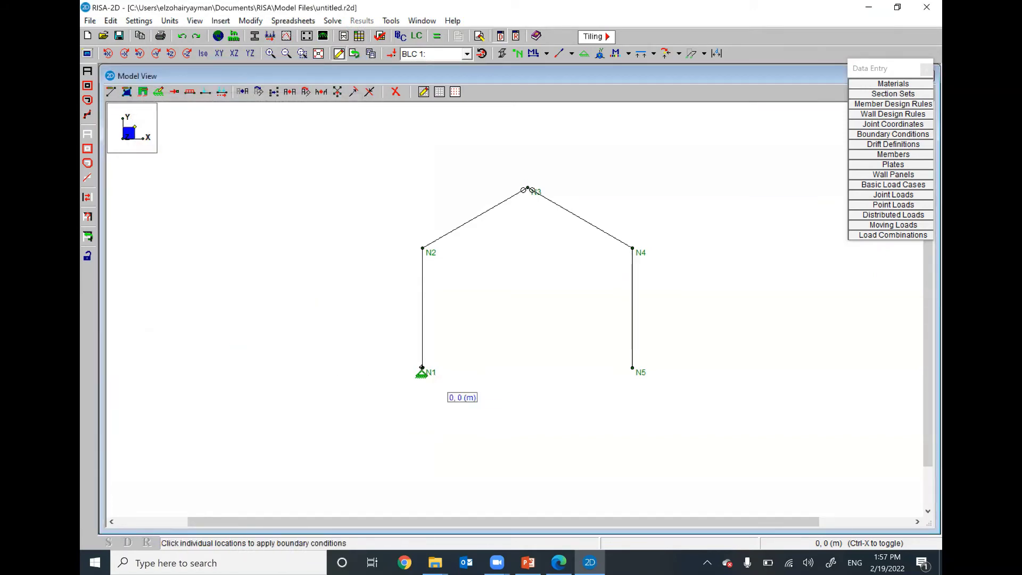
left_click(423, 368)
left_click(633, 368)
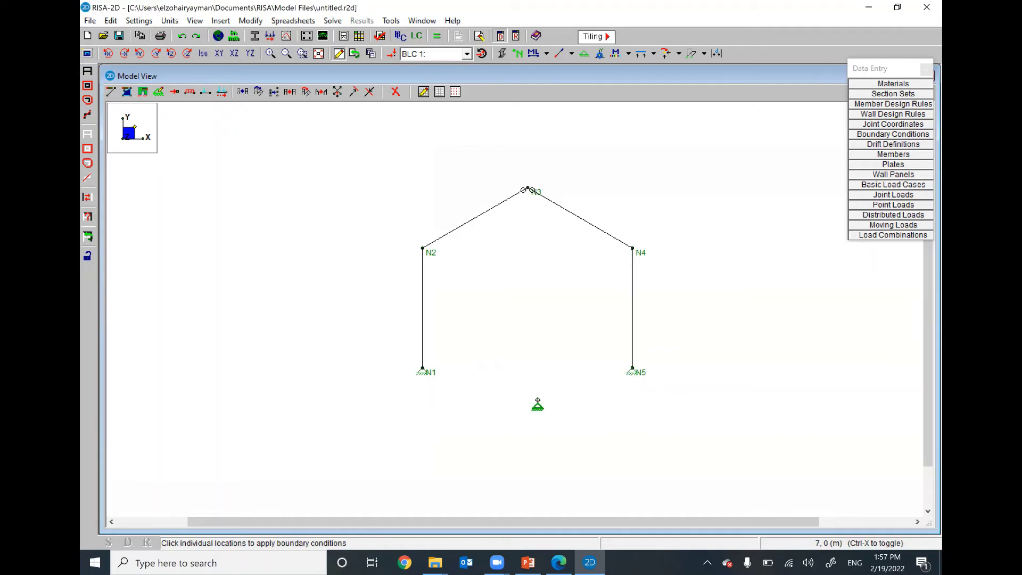
key("Escape")
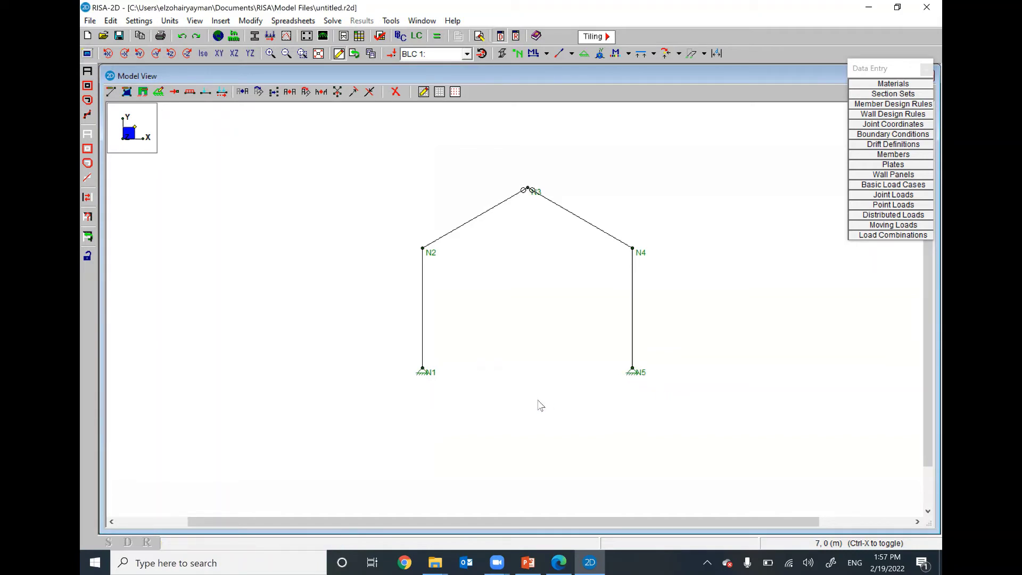
Step: Circle the 3.75 kN/m load label in red on the problem PDF, then return to RISA-2D
left_click(559, 563)
mouse_move(275, 349)
left_mouse_down()
mouse_move(255, 317)
mouse_move(287, 303)
mouse_move(289, 328)
mouse_move(275, 349)
left_mouse_up()
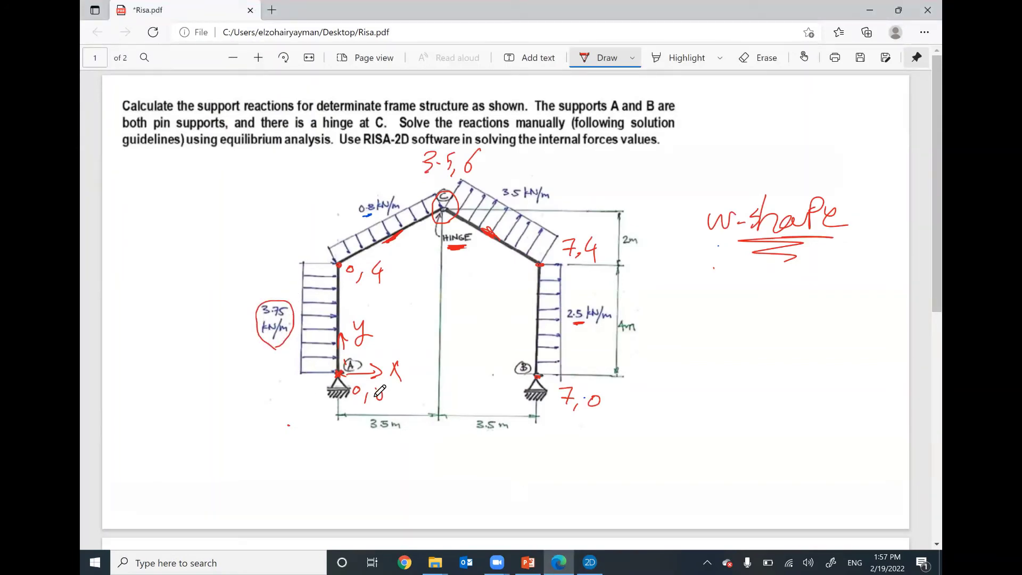
mouse_move(408, 389)
left_mouse_down()
mouse_move(398, 350)
mouse_move(387, 360)
mouse_move(390, 387)
mouse_move(413, 391)
left_mouse_up()
key("alt+Tab")
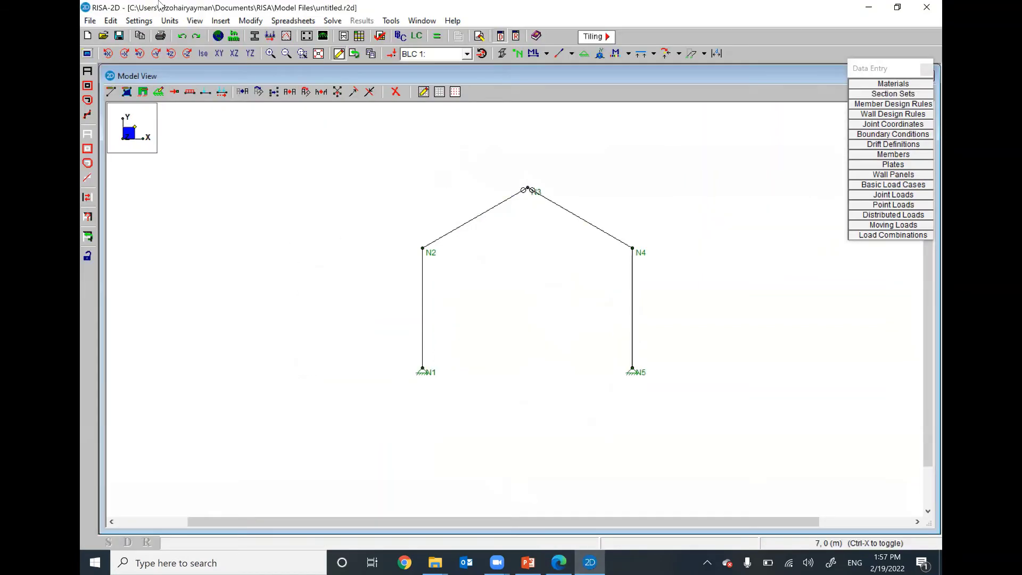
Step: Set up an X-direction distributed load with 3.75 kN/m magnitudes
left_click(220, 20)
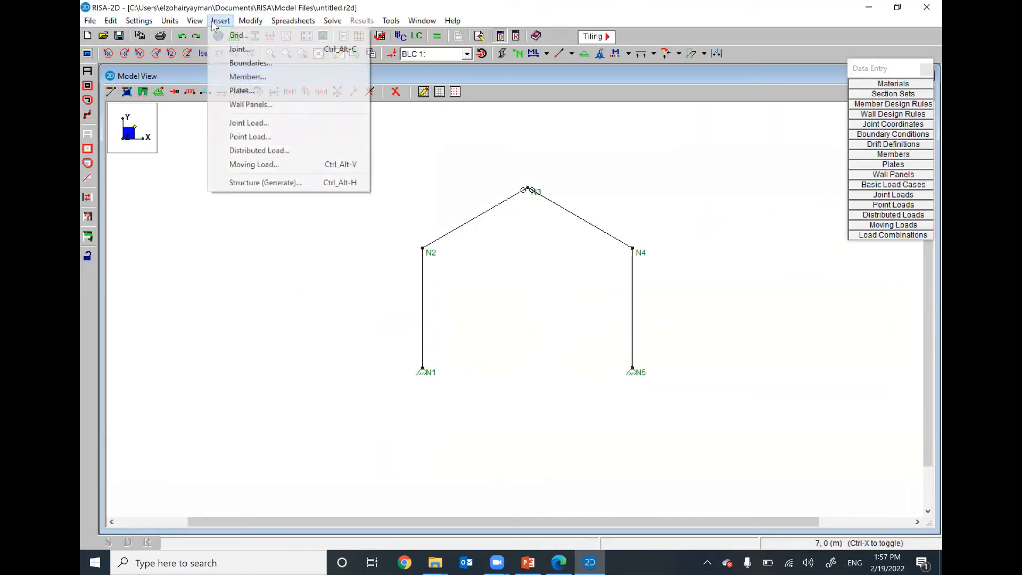
left_click(246, 151)
left_click(249, 144)
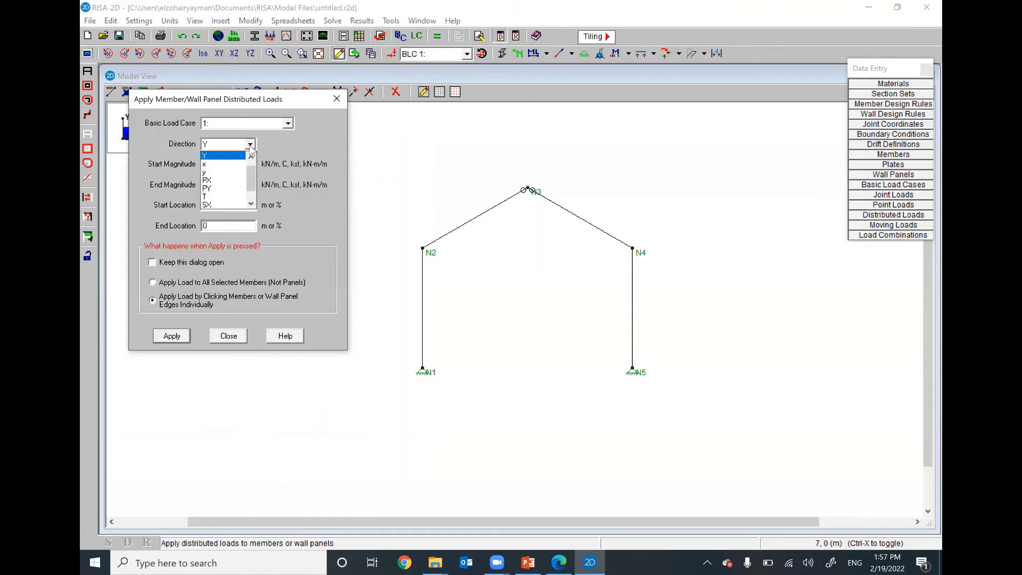
scroll(234, 181, "up", 1)
left_click(216, 156)
left_click(213, 165)
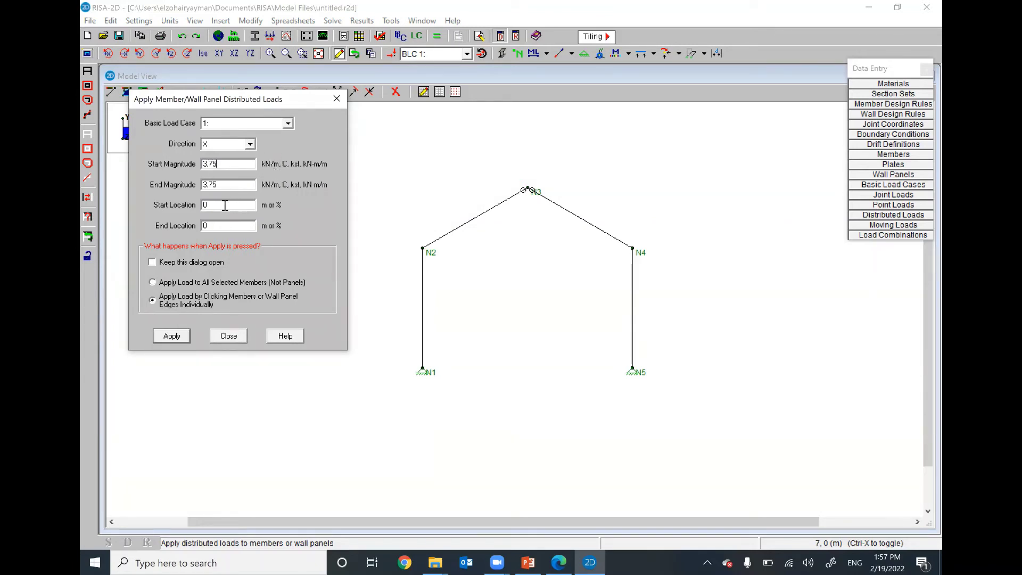
left_click_drag(225, 205, 202, 205)
key("Tab")
type("1")
Step: Apply the 3.75 kN/m load to column N1–N2, then tick the 2.5 kN/m load on the PDF
left_click(171, 336)
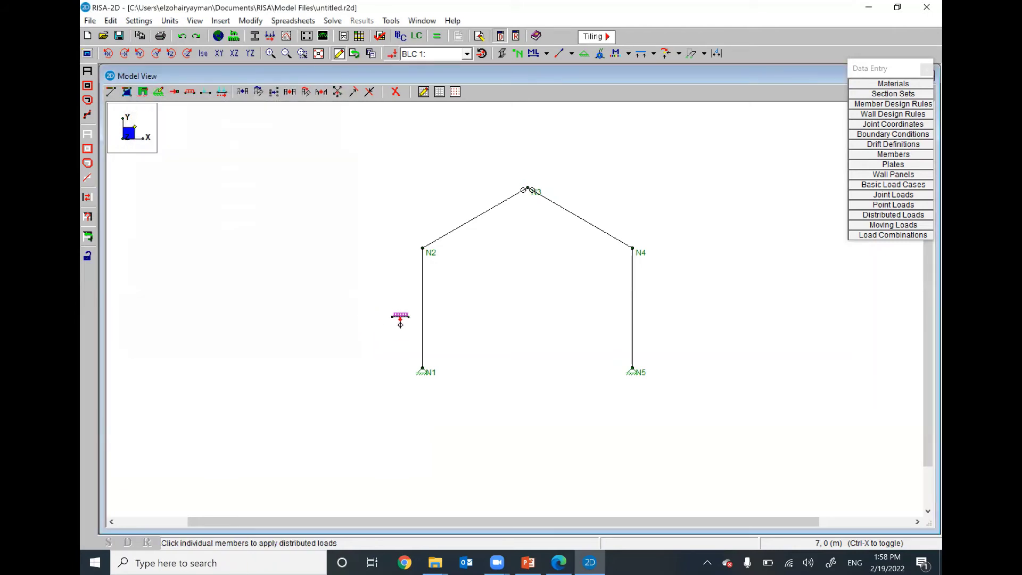
left_click(421, 325)
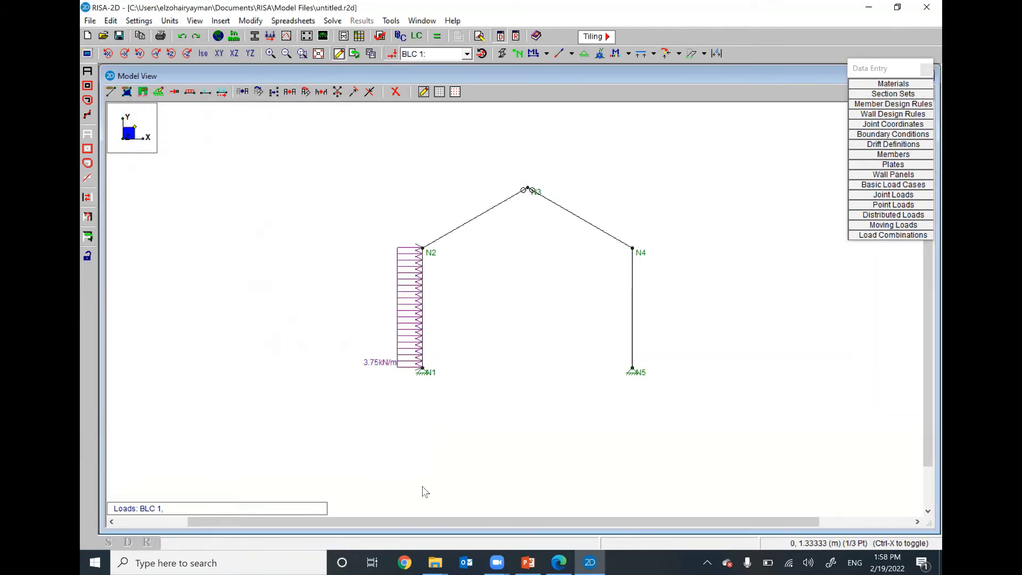
left_click(560, 561)
left_click_drag(507, 331, 536, 318)
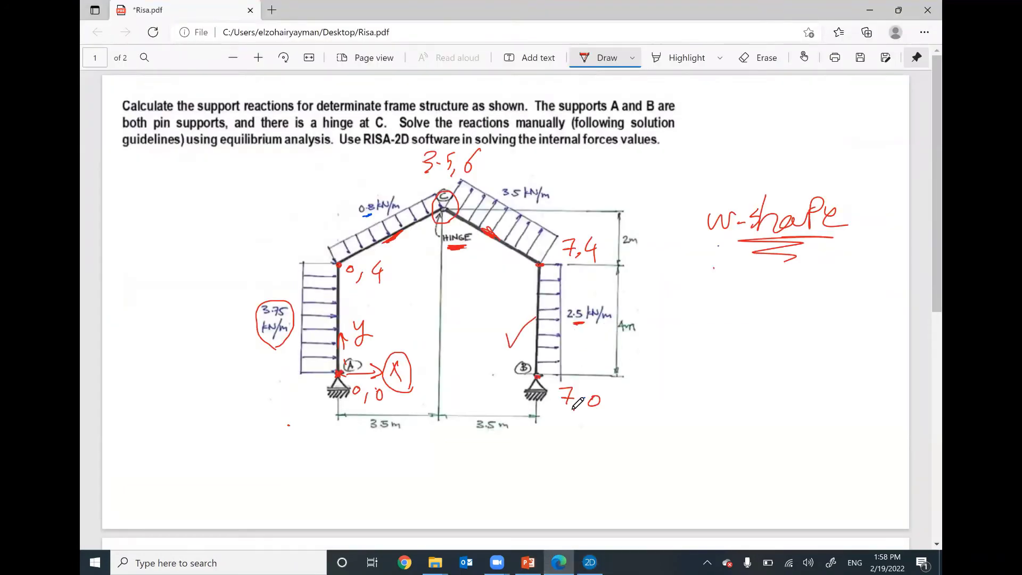
Step: Apply a 2.5 kN/m X-direction distributed load to right column N4–N5, then show the PDF
left_click(590, 562)
left_click(220, 21)
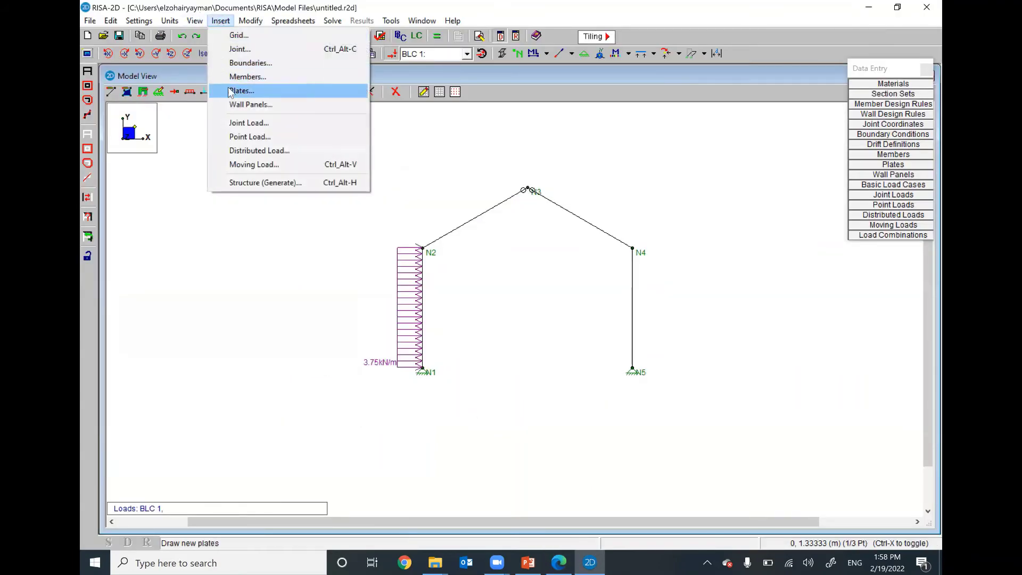
left_click(249, 151)
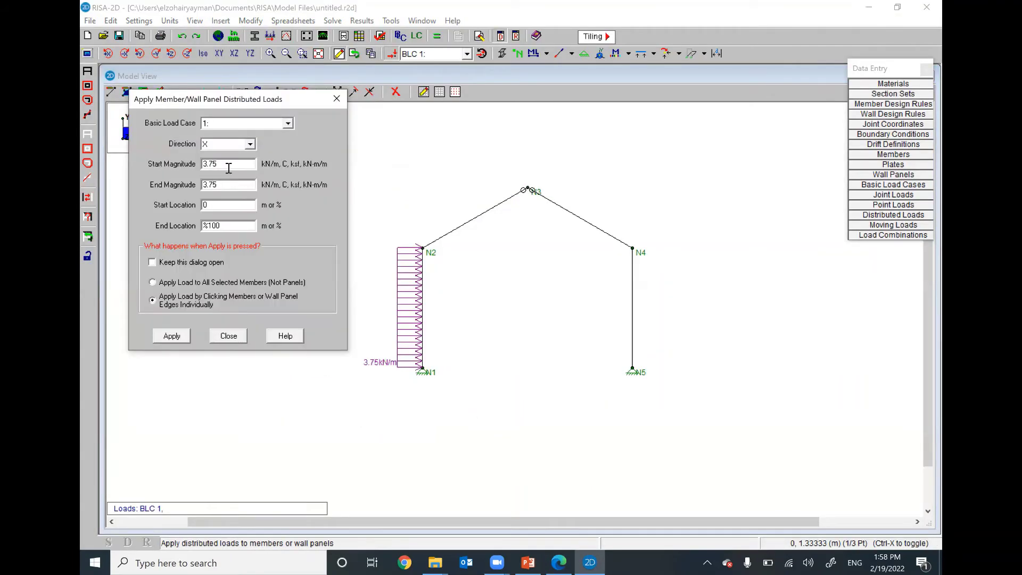
left_click_drag(228, 165, 193, 166)
type("2.")
left_click(173, 337)
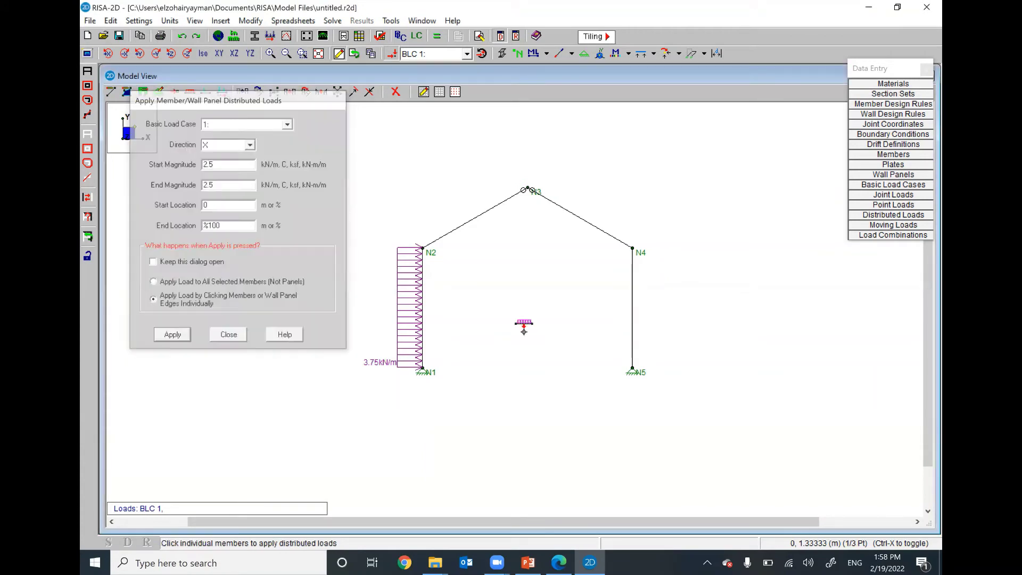
left_click(633, 316)
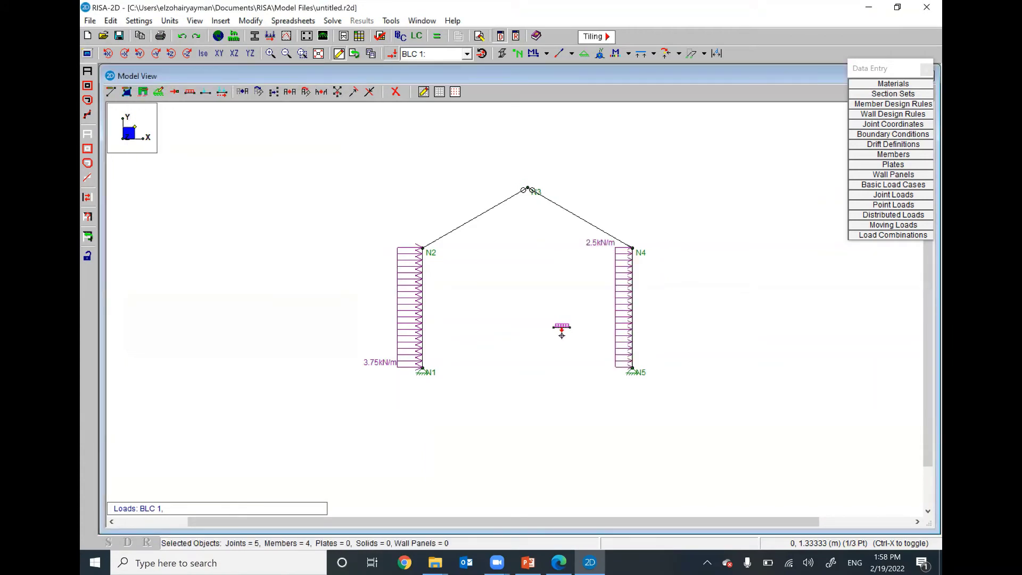
key("alt+Tab")
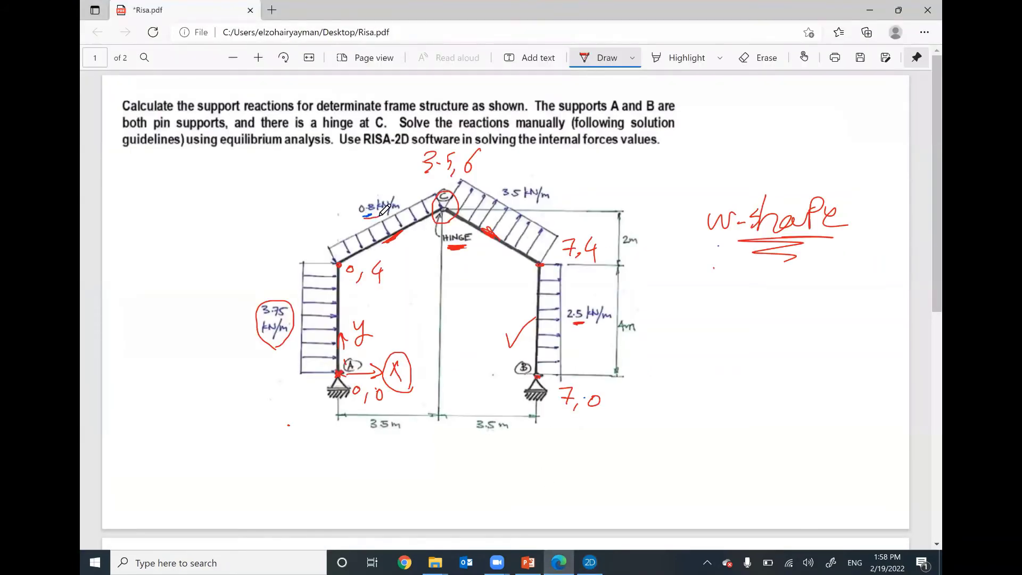
Step: Underline the 0.8 kN/m roof load on the PDF sketch, then return to RISA-2D
left_click_drag(381, 215, 388, 235)
left_click(590, 562)
Step: Apply a -0.8 kN/m y-direction distributed load to the left rafter N2–N3
left_click(220, 21)
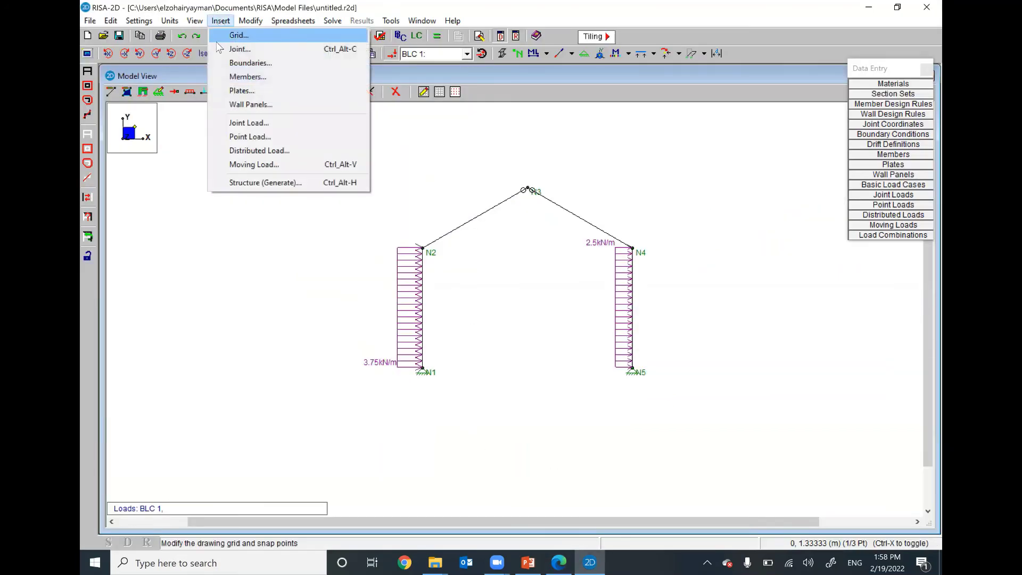
left_click(247, 150)
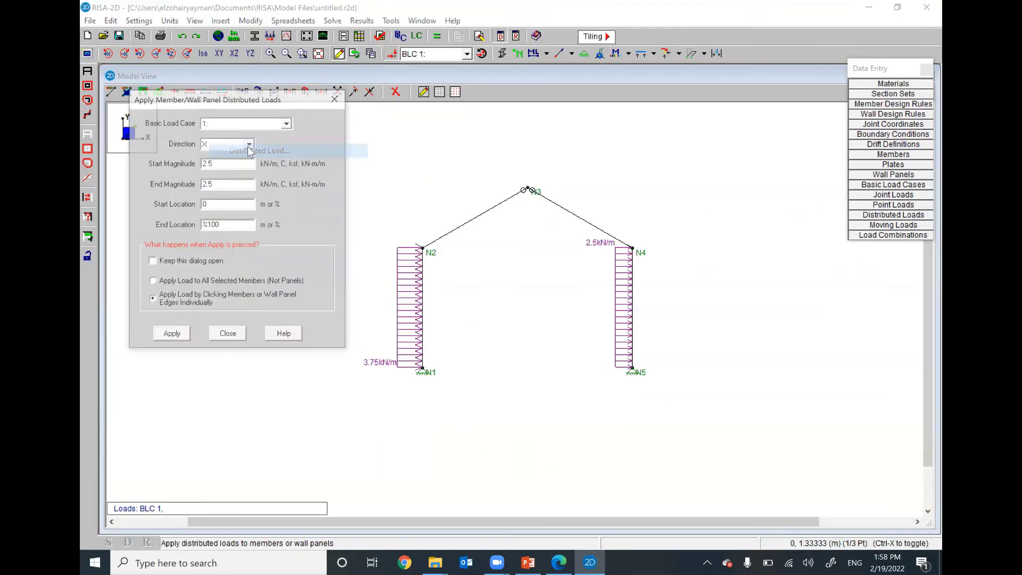
left_click(249, 144)
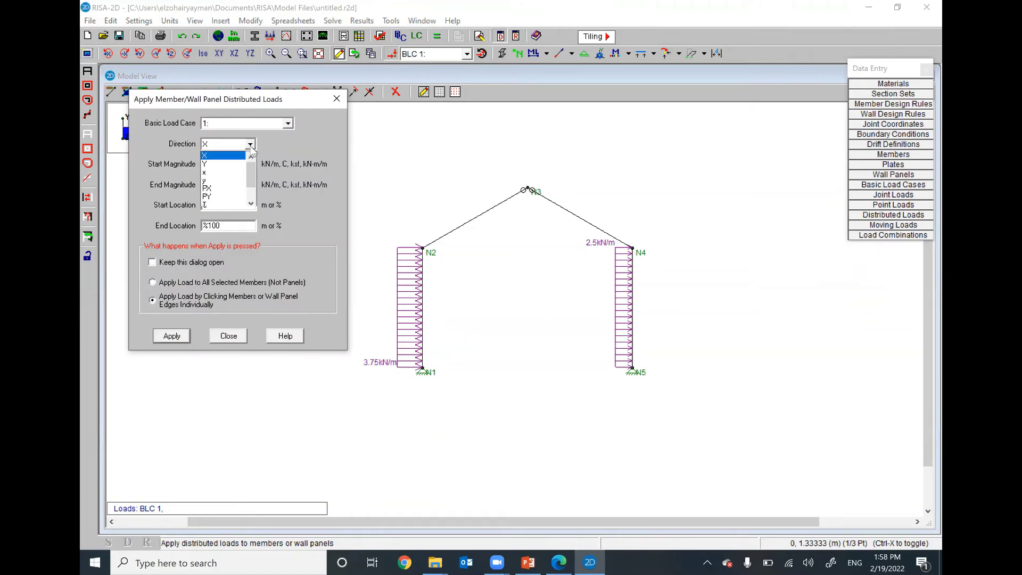
left_click(229, 181)
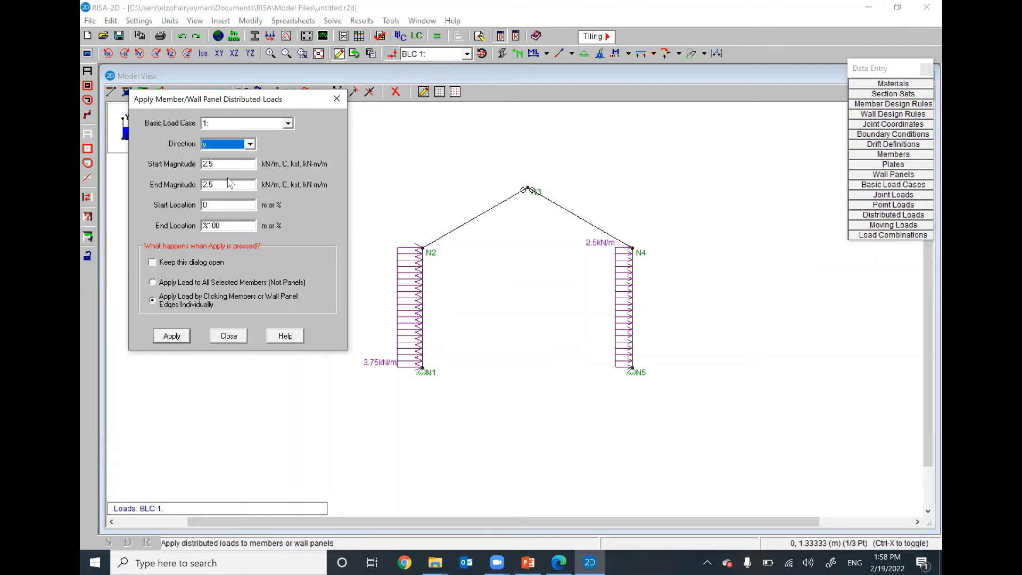
key("Tab")
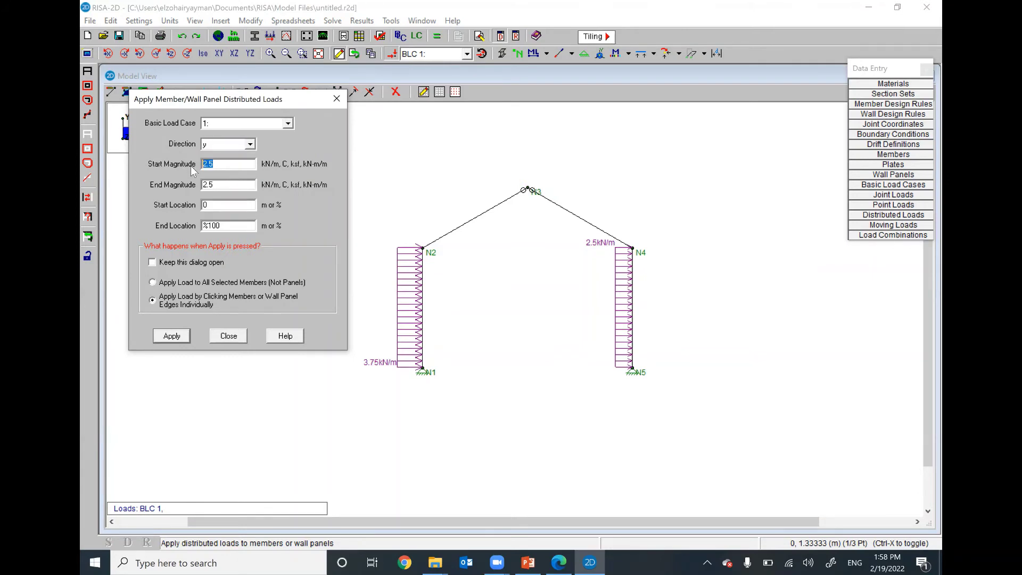
type("-.8")
left_click(557, 561)
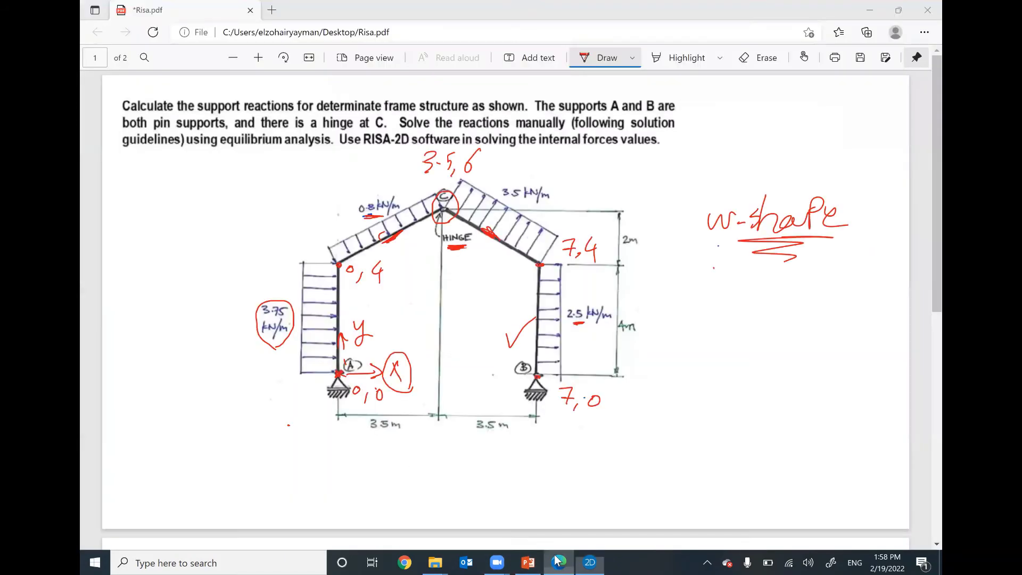
left_click(558, 561)
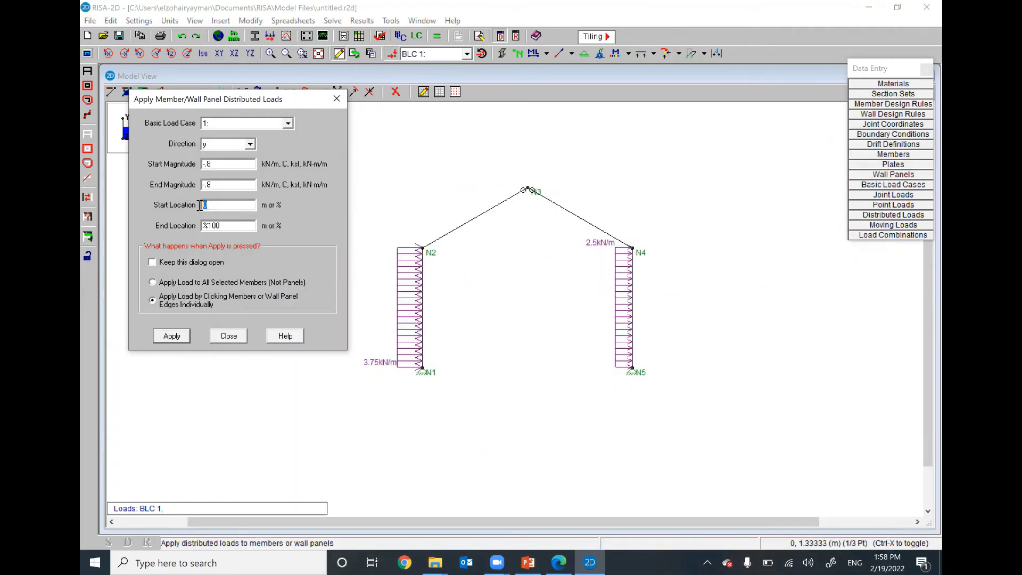
left_click_drag(226, 227, 198, 228)
left_click(172, 336)
left_click(453, 225)
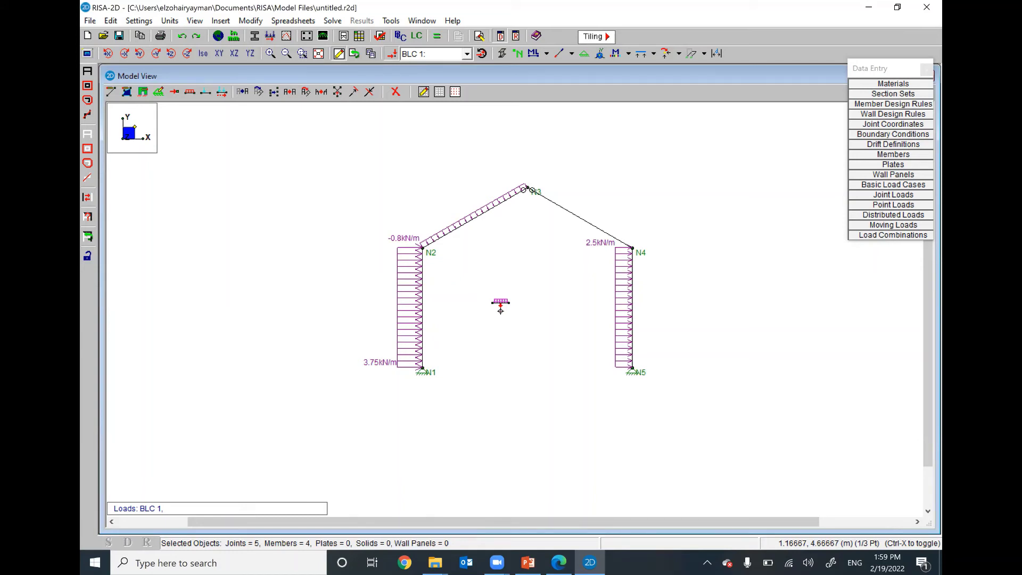
right_click(501, 309)
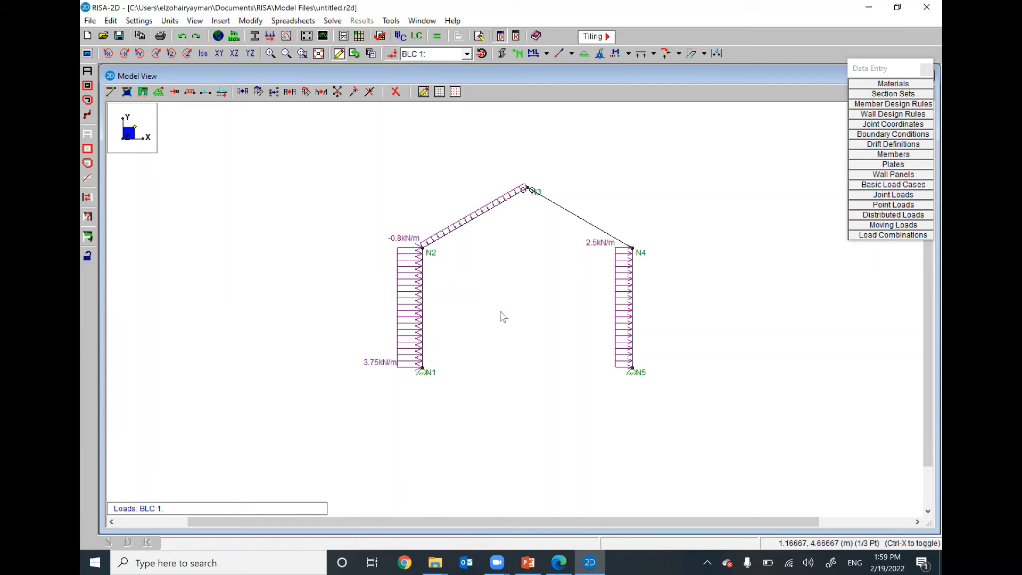
Step: Apply a 3 kN/m y-direction distributed load to the right rafter N3–N4
left_click(228, 23)
left_click(265, 151)
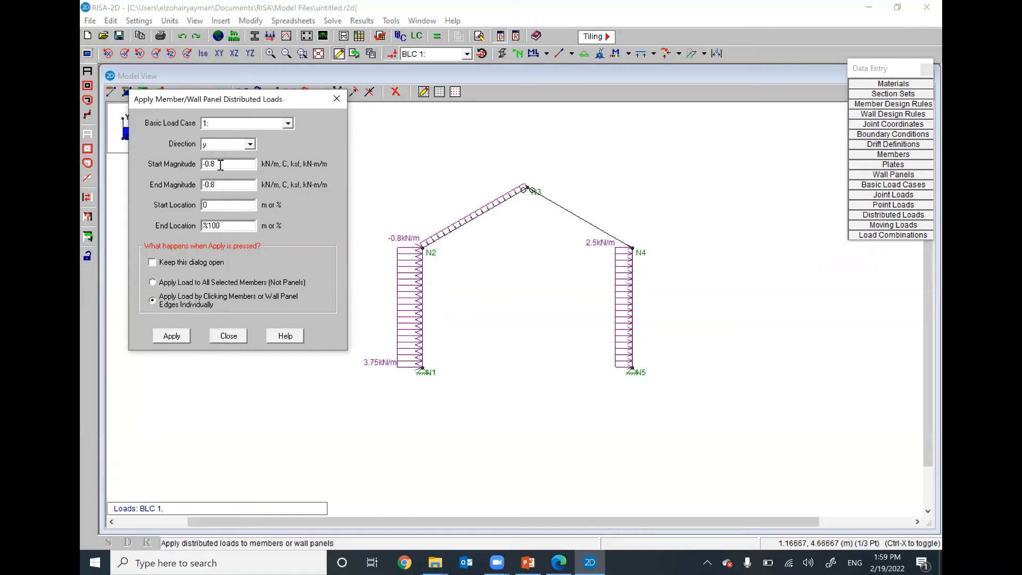
left_click(576, 560)
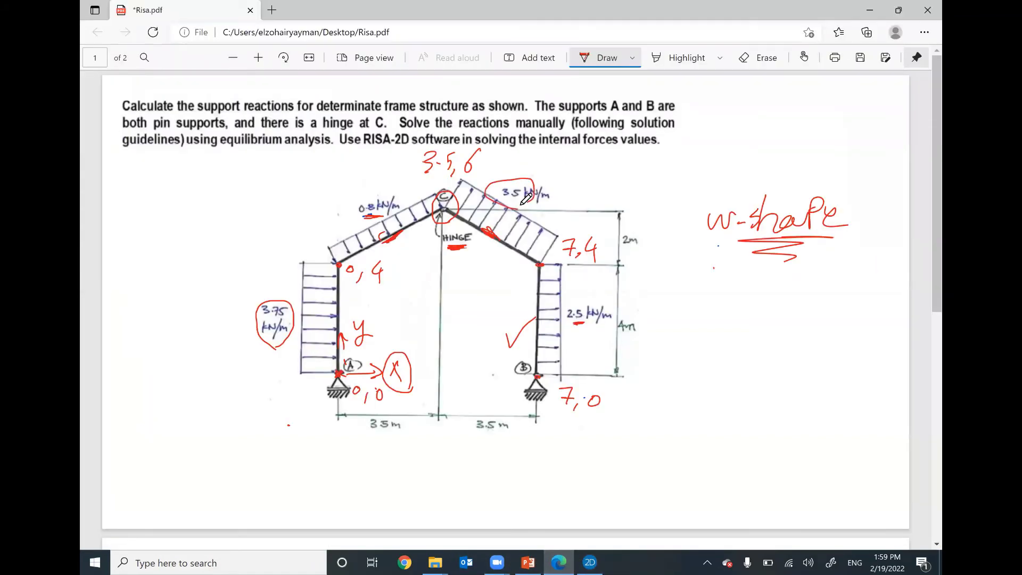
left_click(589, 562)
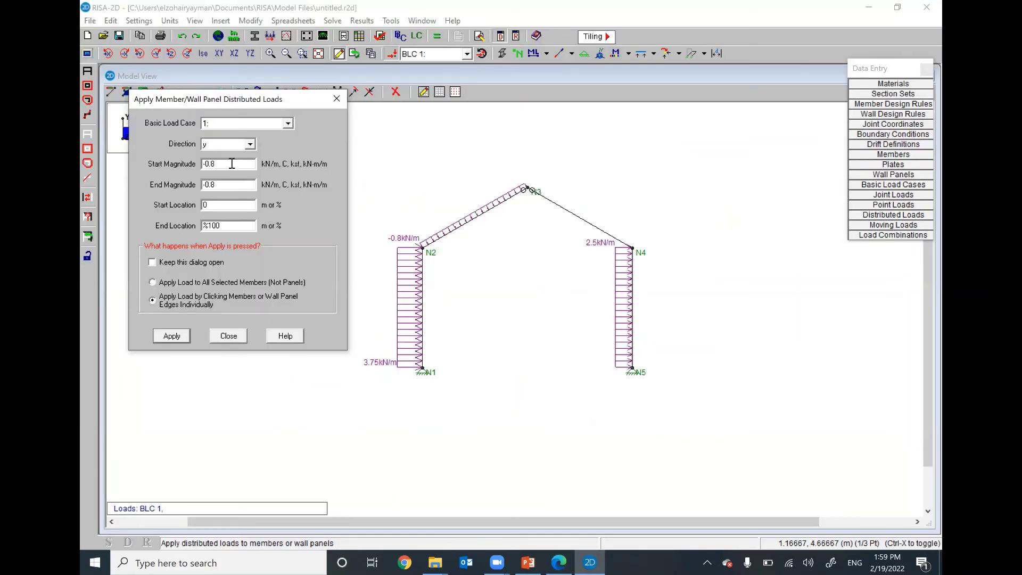
left_click_drag(229, 163, 185, 171)
type("3.5")
left_click(171, 336)
left_click(564, 210)
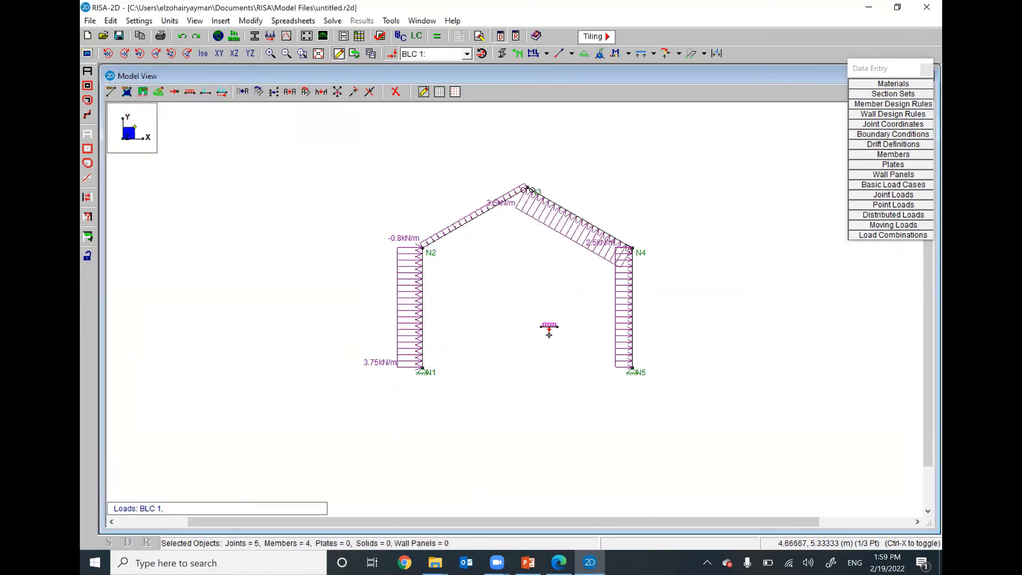
right_click(549, 335)
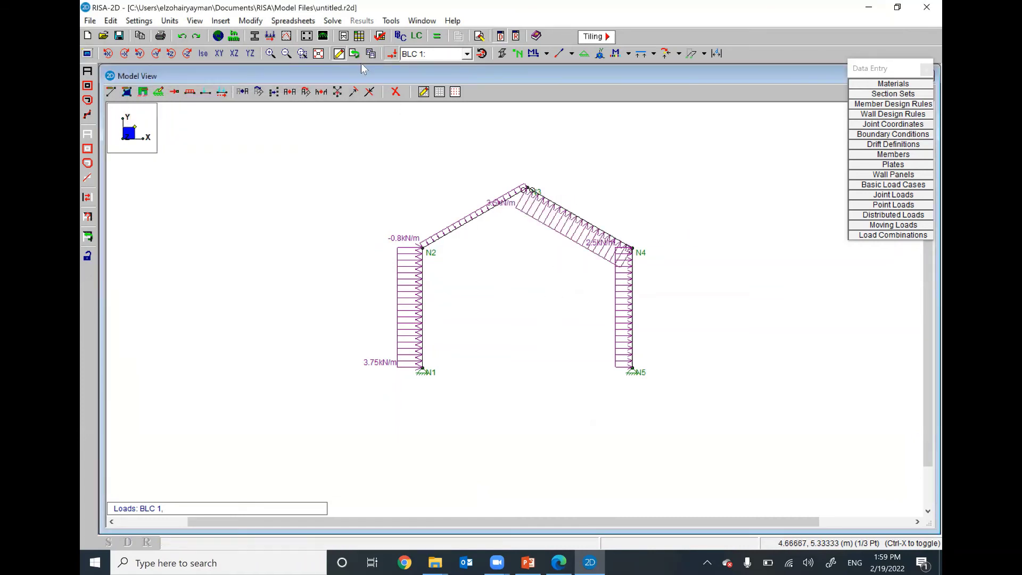
Step: In the Load Combinations spreadsheet, set row 1 to Basic Load Case 1 with factor 1, then close it
left_click(300, 24)
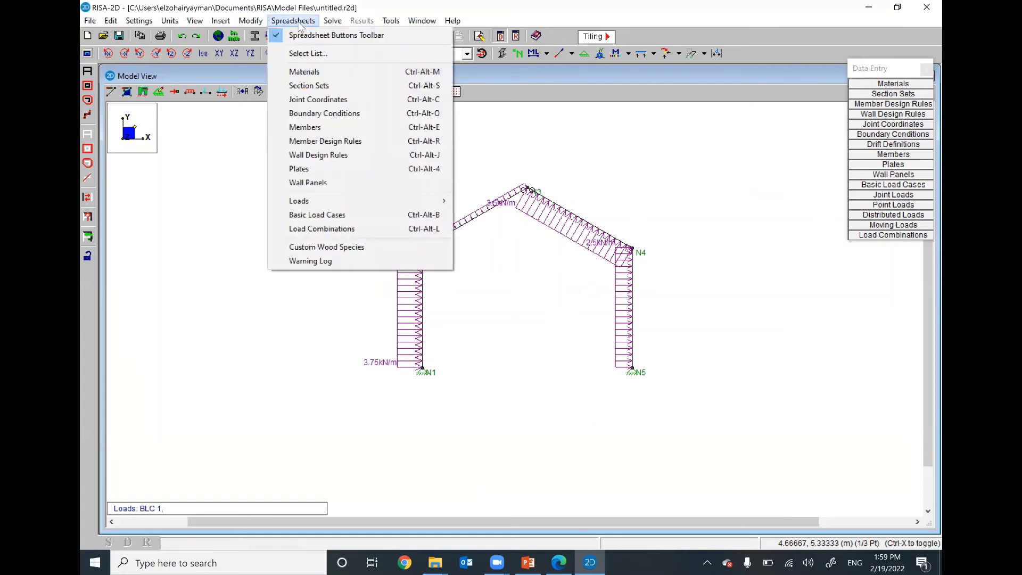
left_click(311, 227)
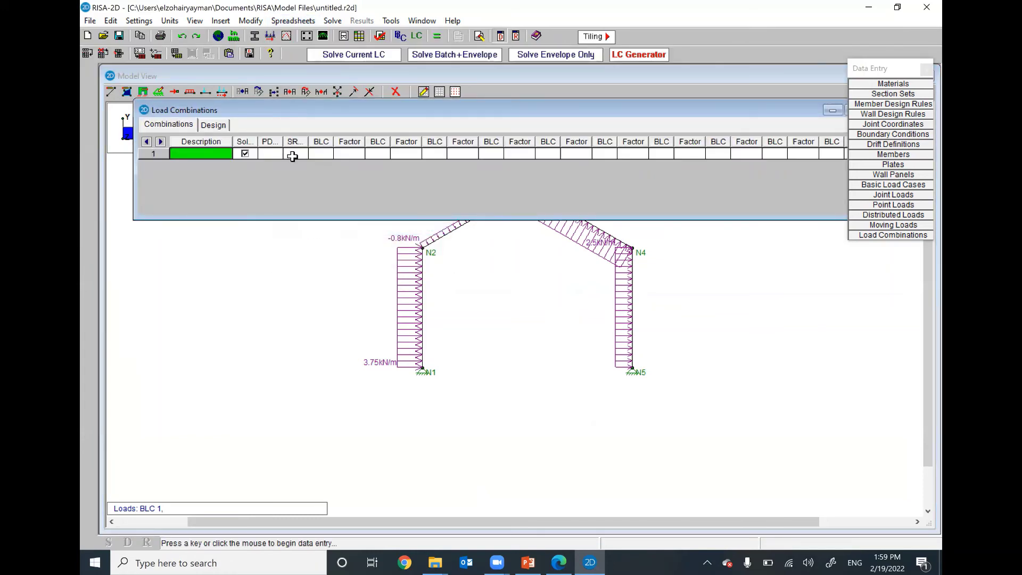
left_click(319, 154)
left_click(328, 155)
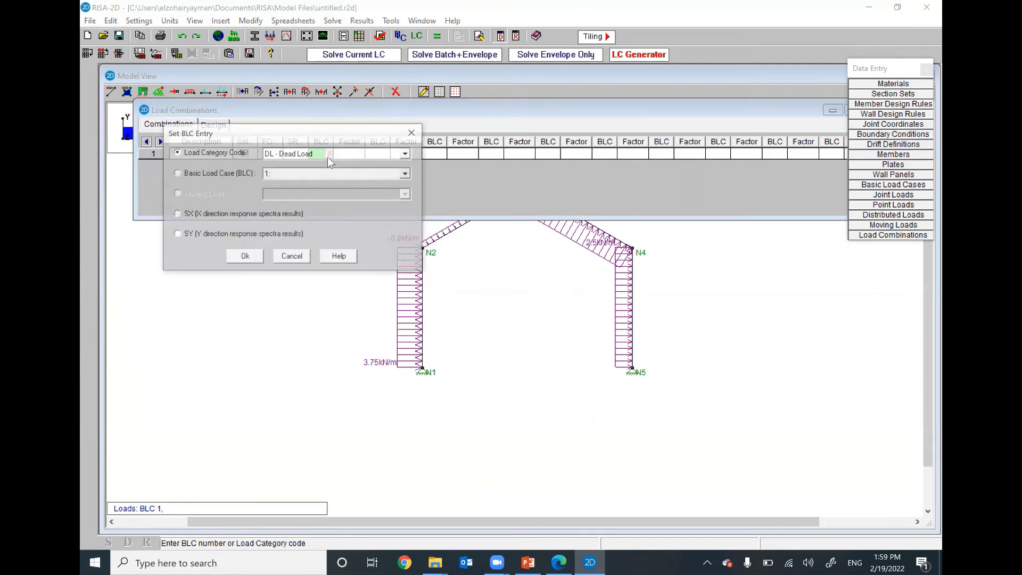
left_click(238, 176)
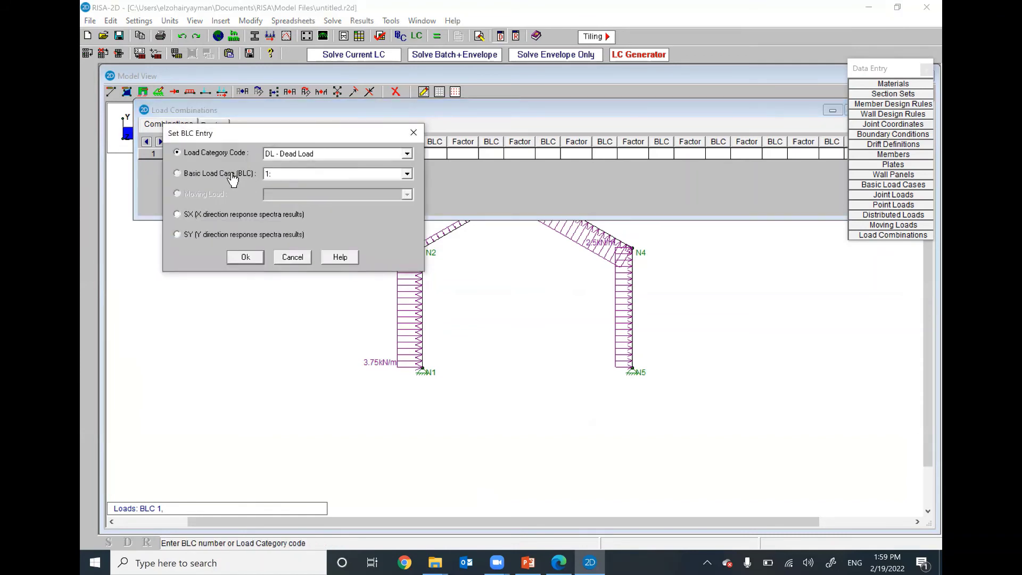
left_click(246, 257)
left_click(357, 153)
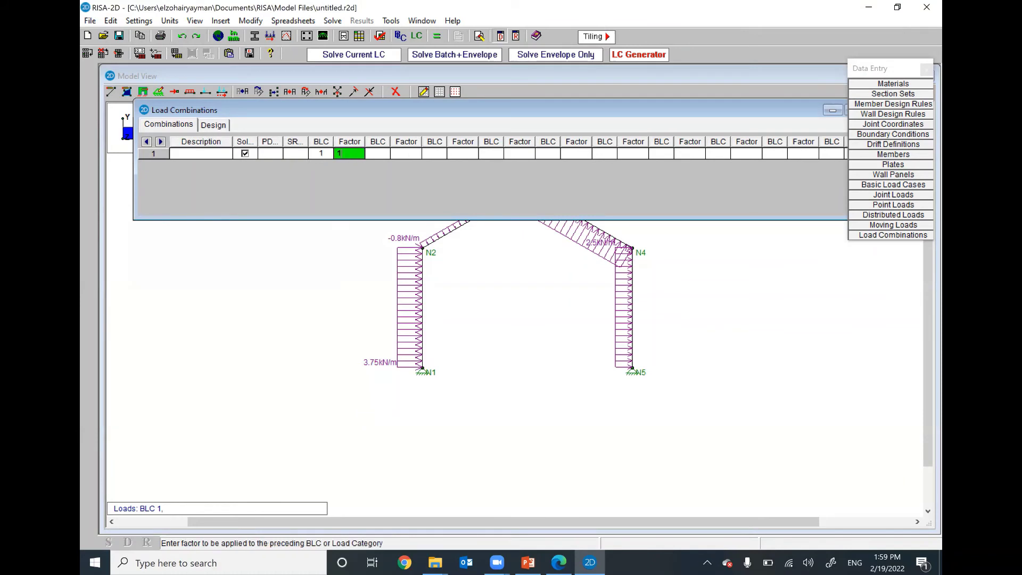
double_click(666, 110)
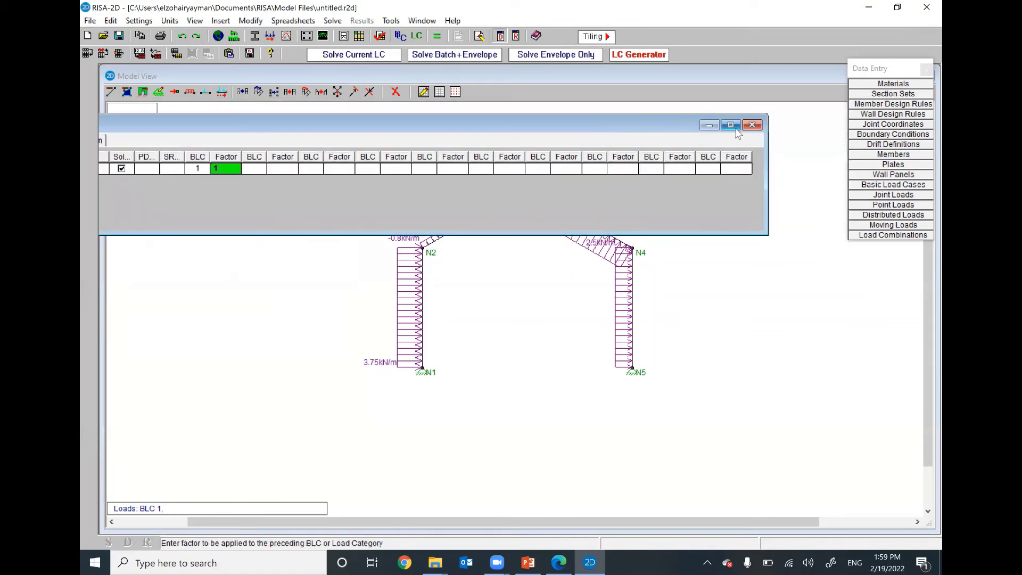
left_click(752, 125)
Step: Solve the model, accepting the P-Delta warning and closing the Warning Log
left_click(437, 36)
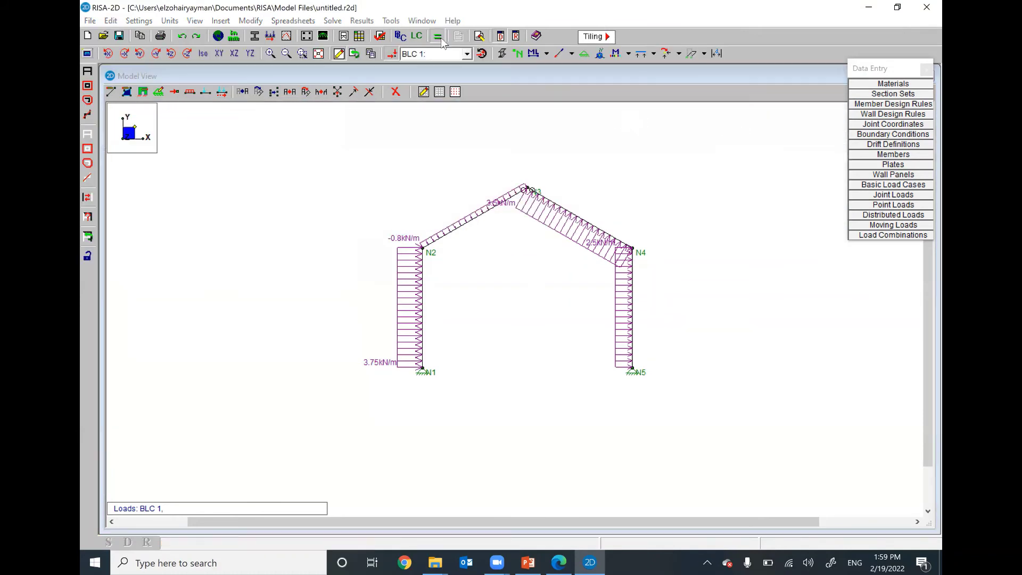
left_click(463, 347)
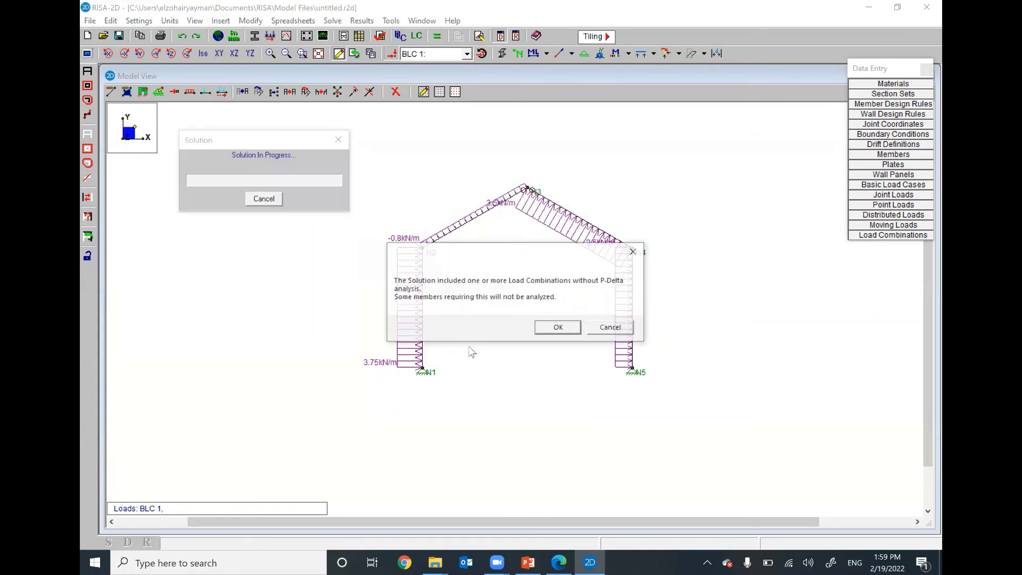
left_click(559, 328)
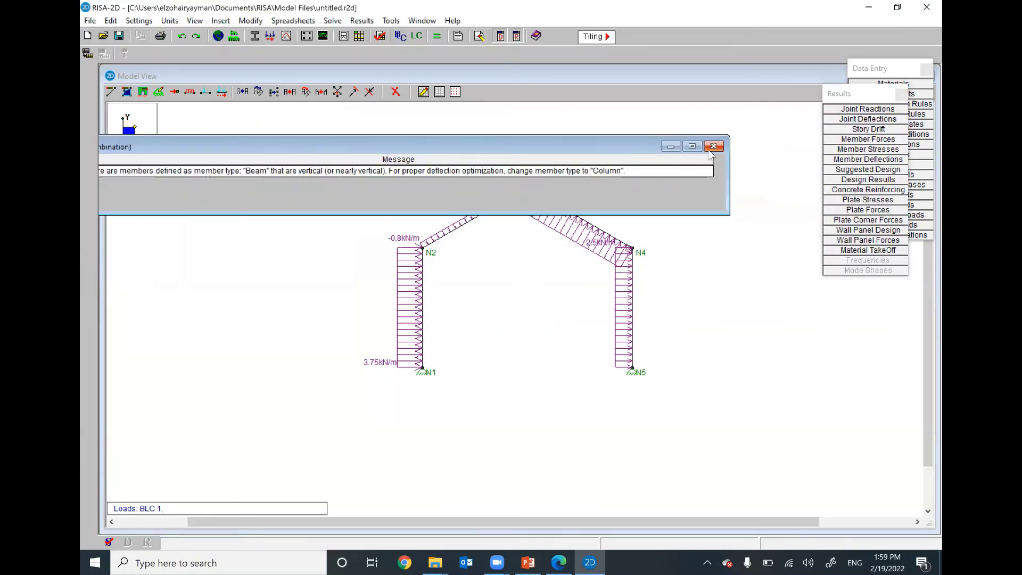
left_click(714, 145)
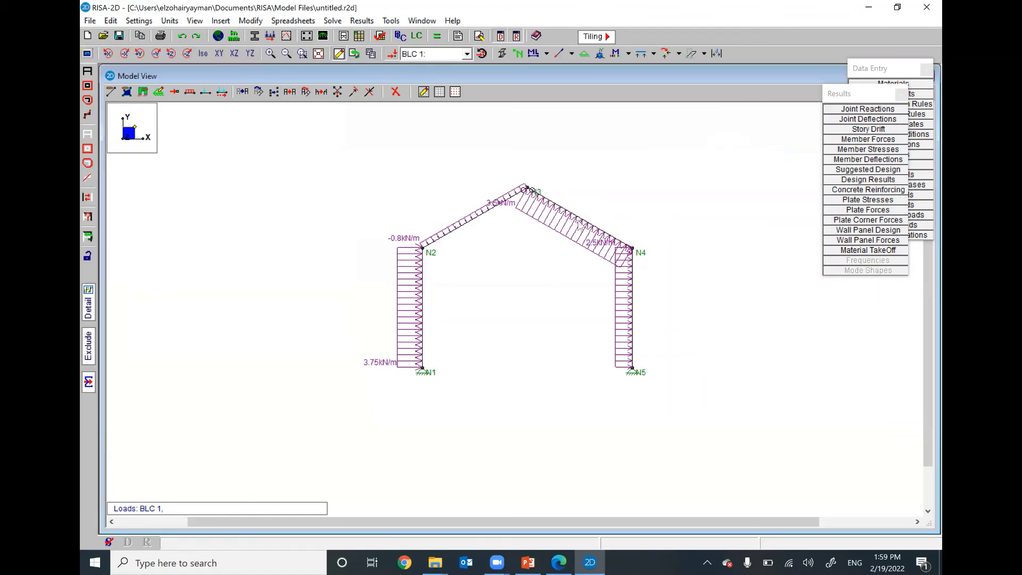
Step: Turn off the load diagrams so only members and nodes show
left_click(393, 54)
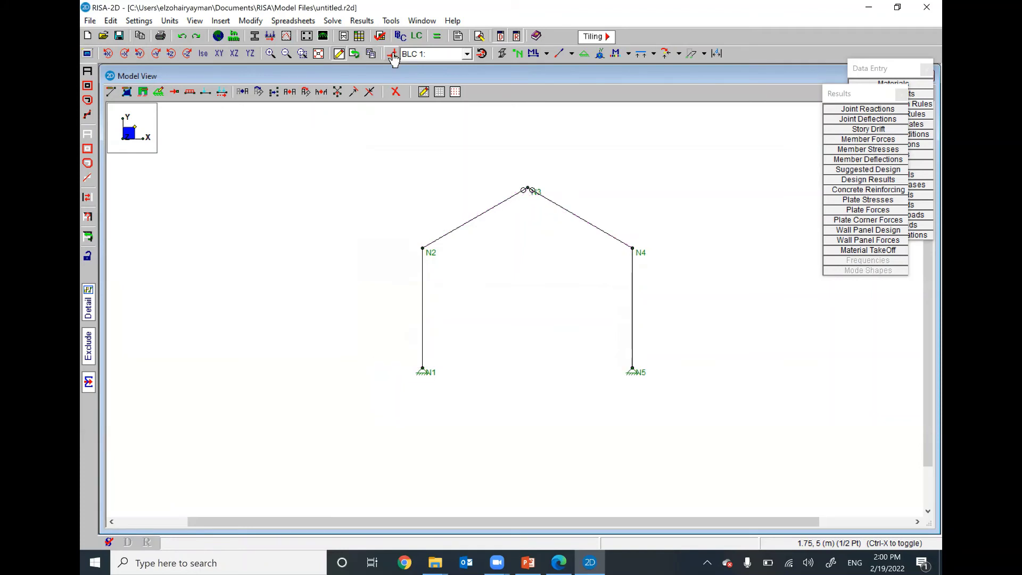
left_click(392, 54)
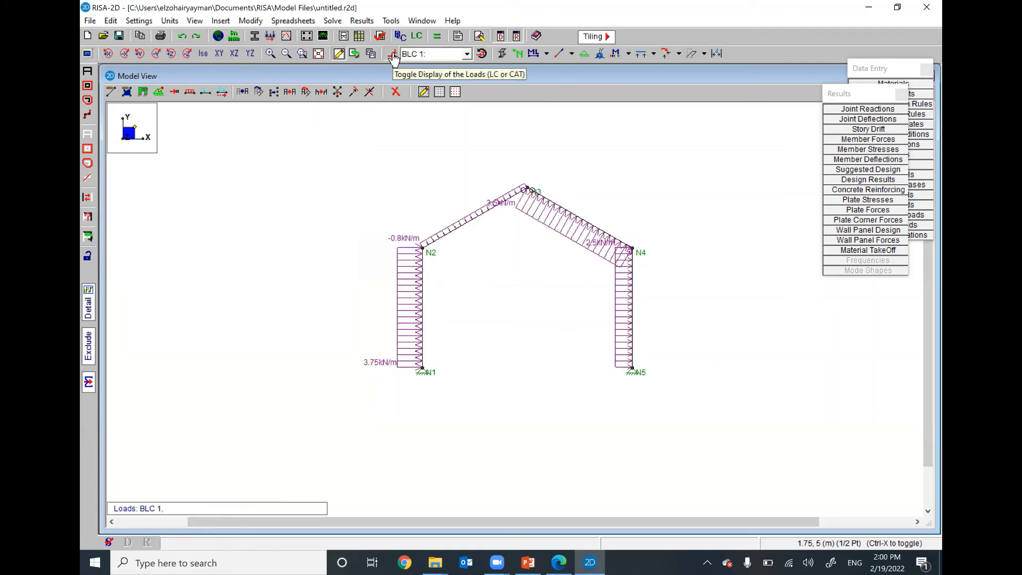
left_click(392, 54)
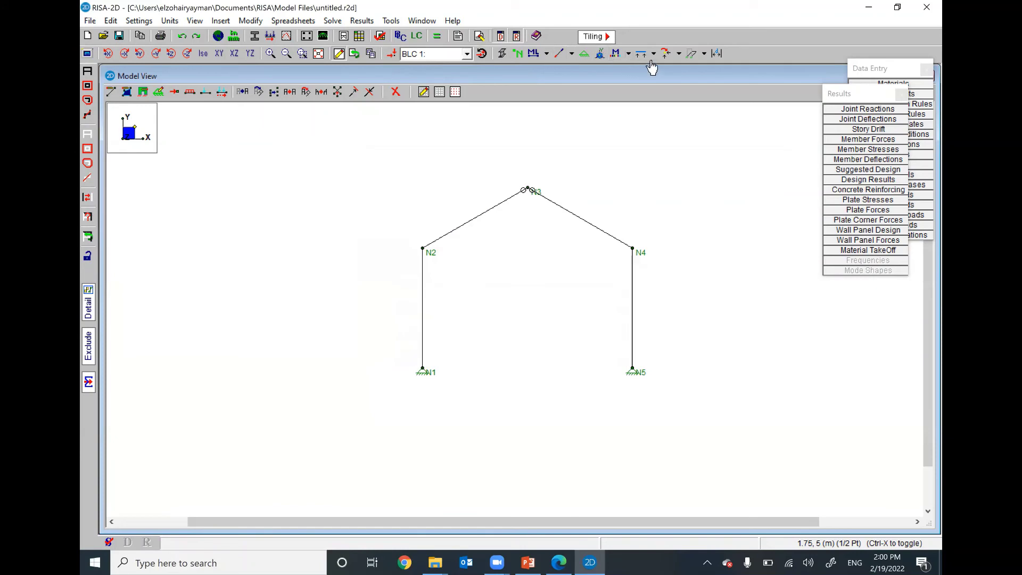
Step: Show joint reactions in X, then Y, then moments, which are zero at pinned N1 and N5
left_click(679, 54)
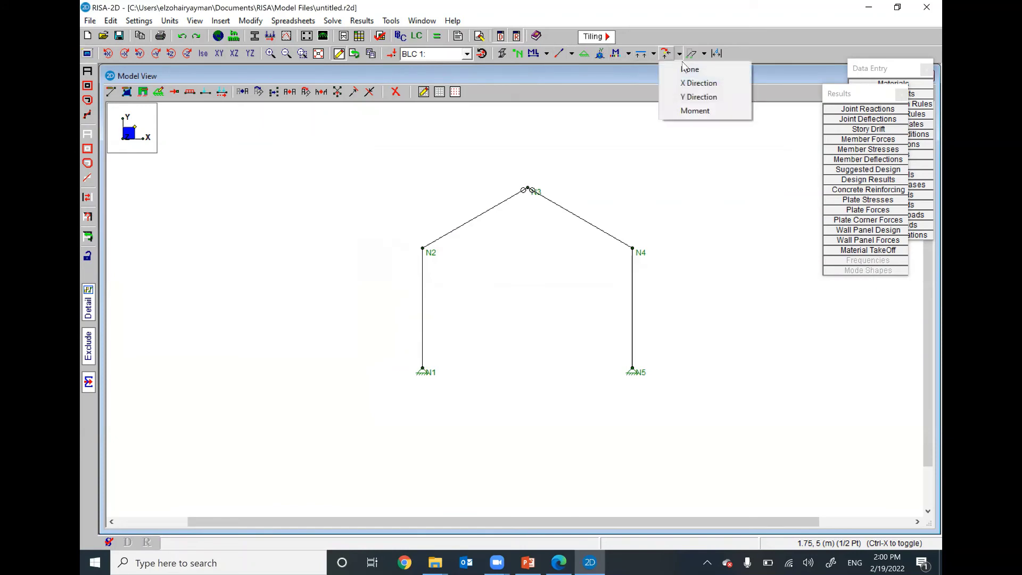
left_click(690, 83)
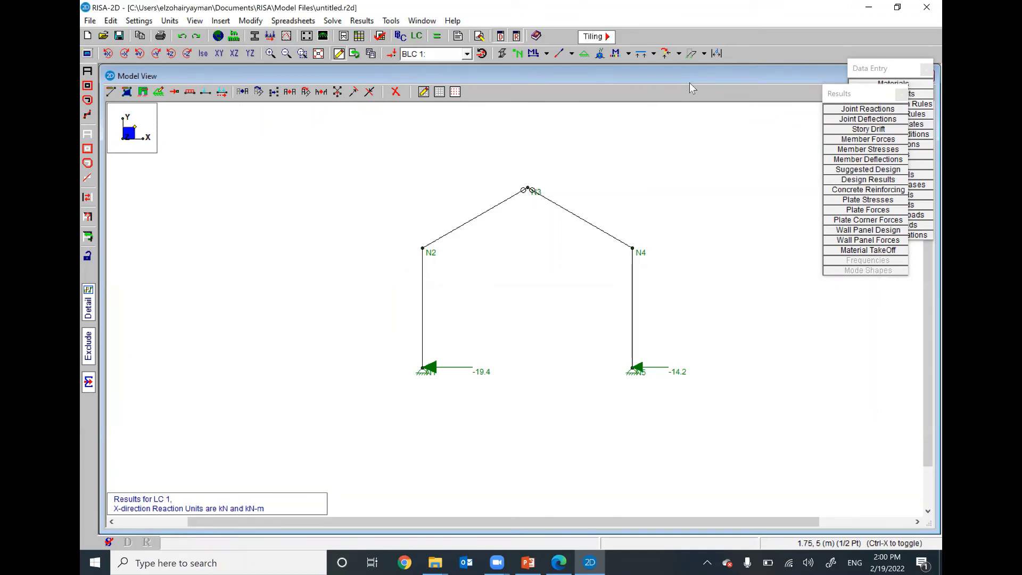
left_click(680, 53)
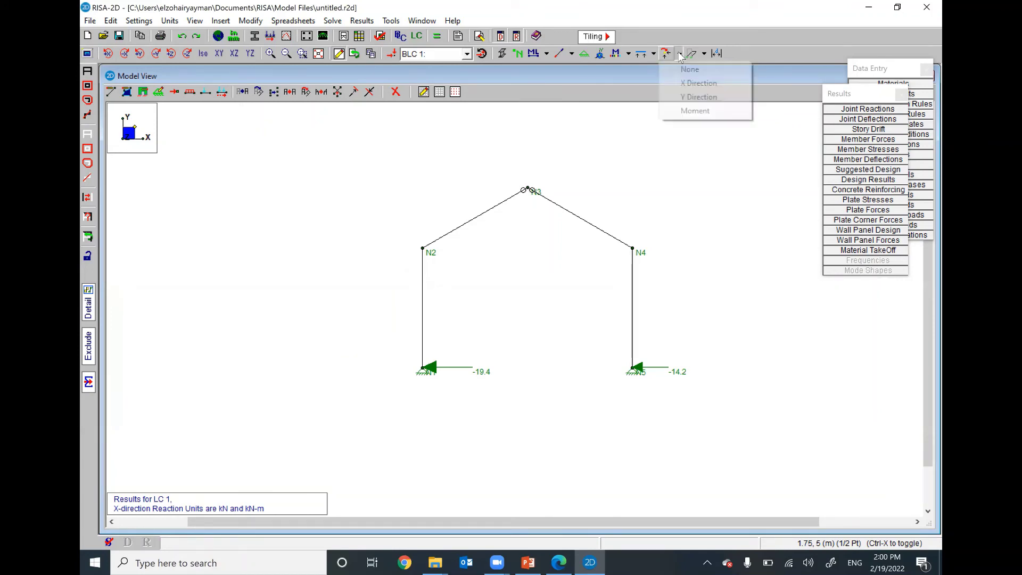
left_click(692, 98)
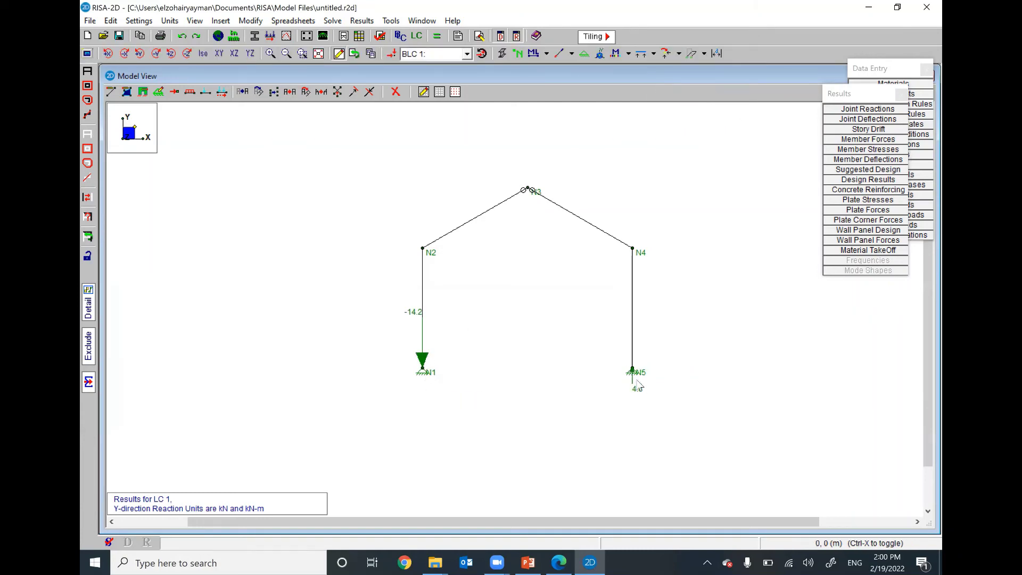
left_click(679, 54)
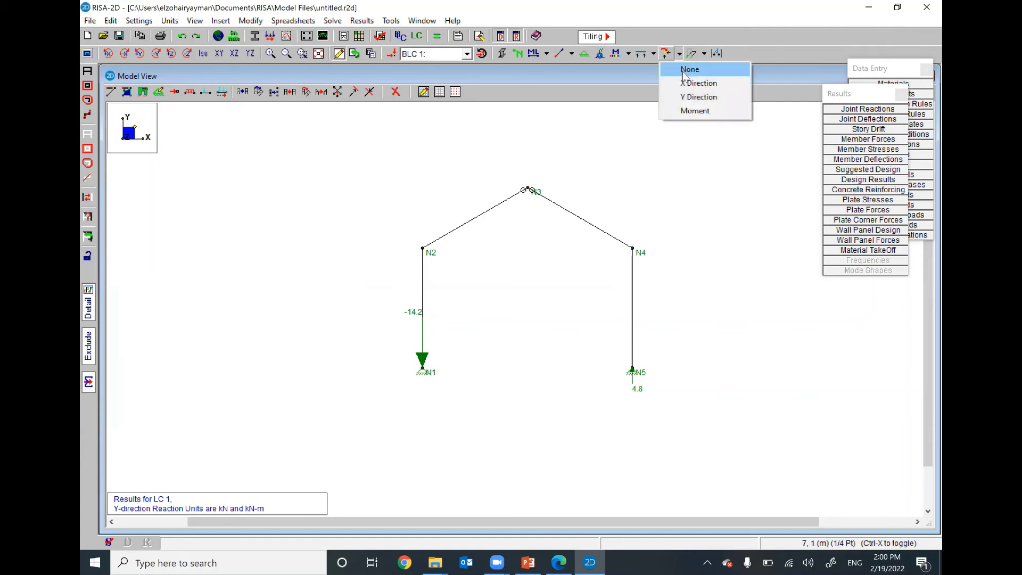
left_click(693, 110)
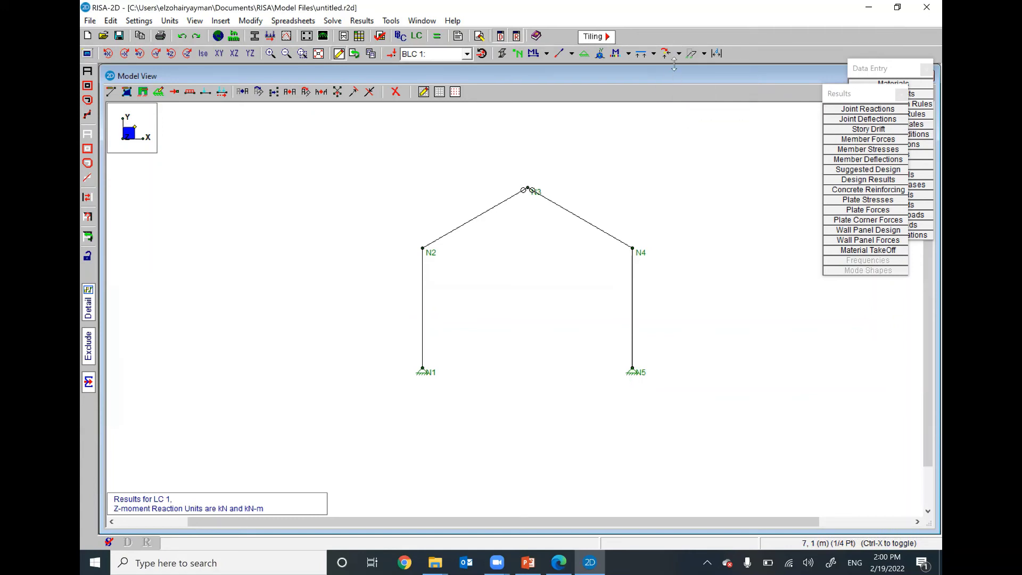
Step: Plot axial, shear, then moment diagrams (47.6 and 36.8 kN-m peaks), comparing with the PDF
left_click(654, 54)
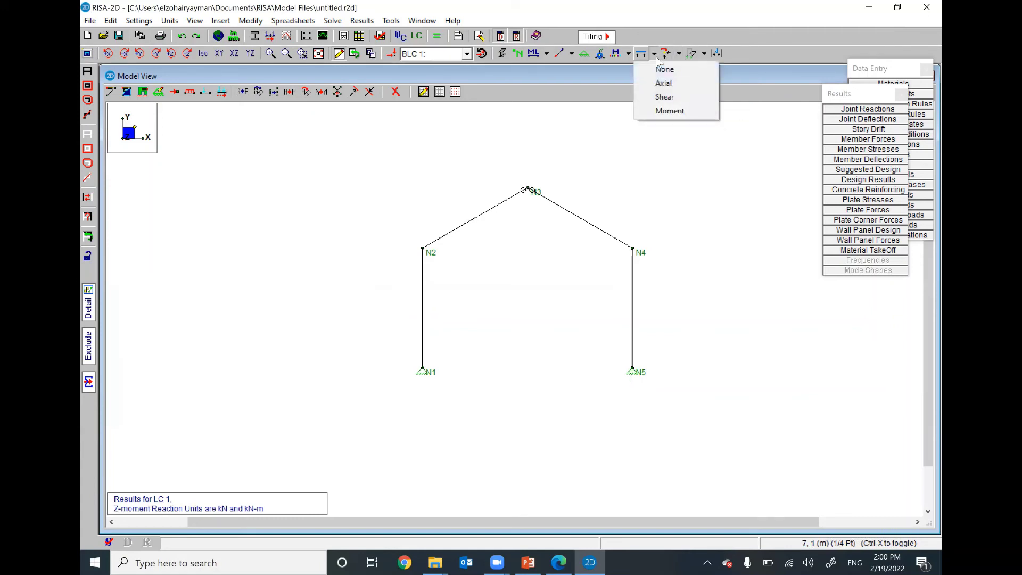
left_click(664, 83)
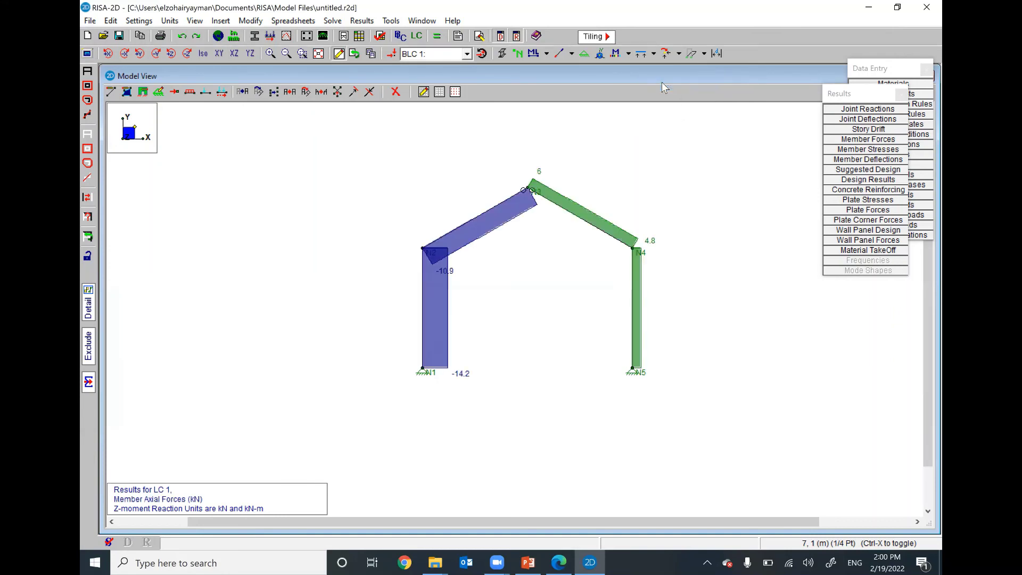
left_click(654, 55)
left_click(665, 97)
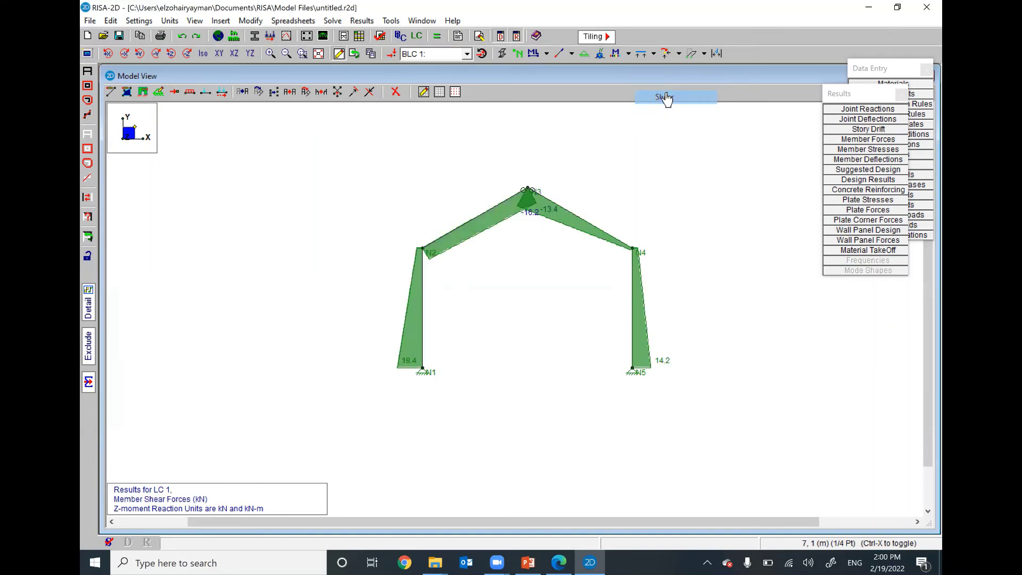
left_click(654, 55)
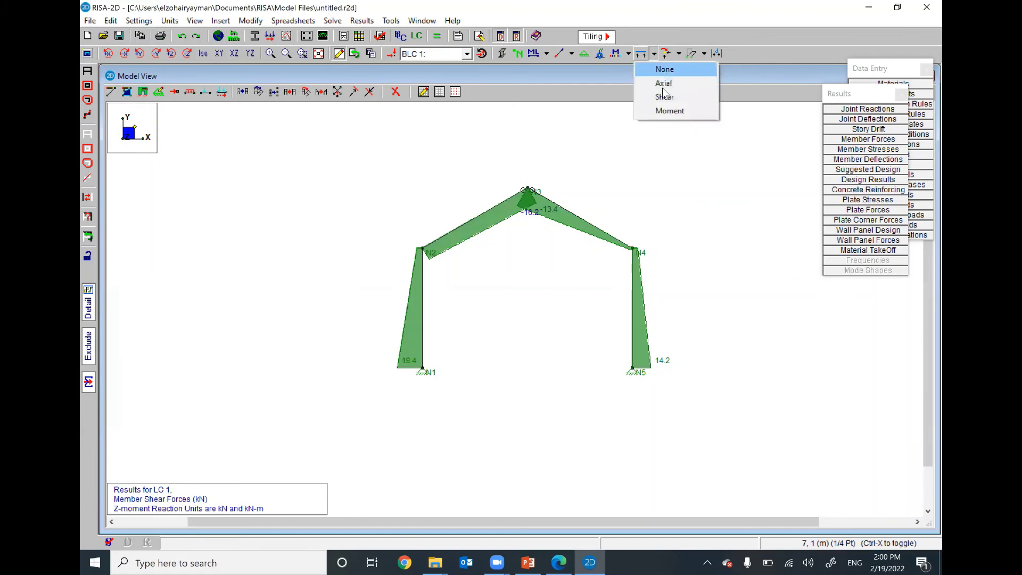
left_click(671, 110)
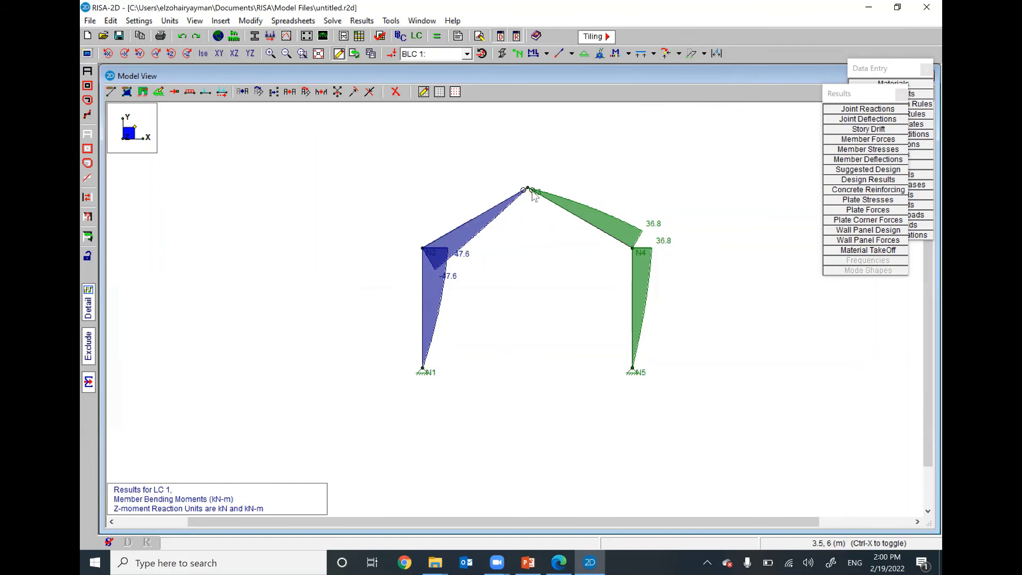
left_click(558, 563)
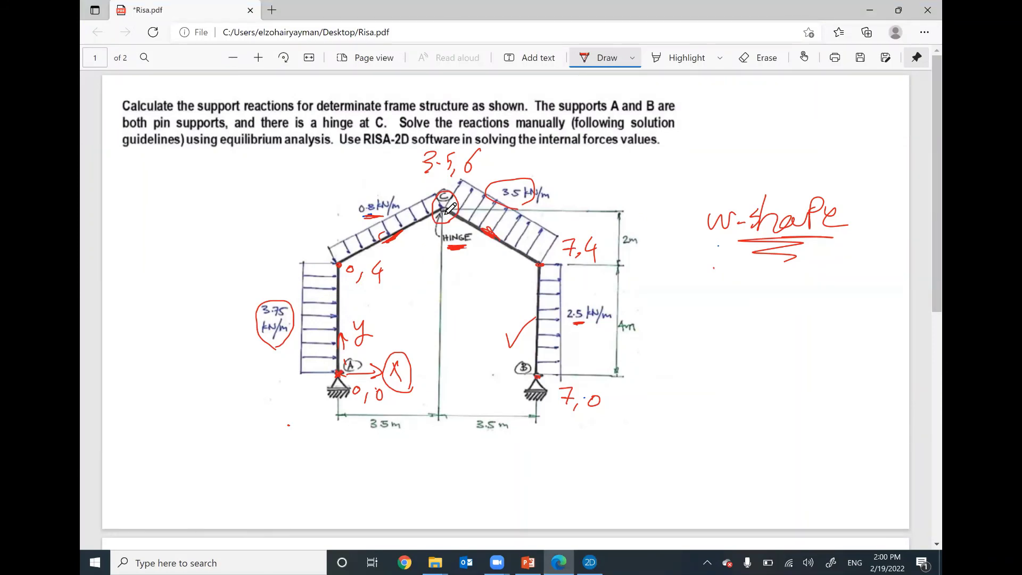
left_click(583, 559)
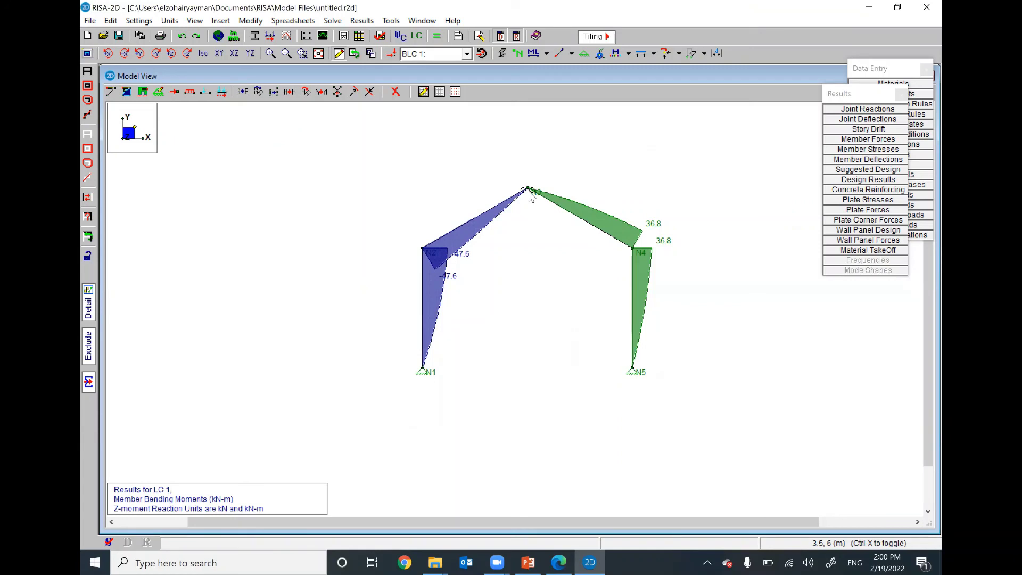
Step: Set member diagrams and reactions to None and show the distributed loads again
left_click(654, 53)
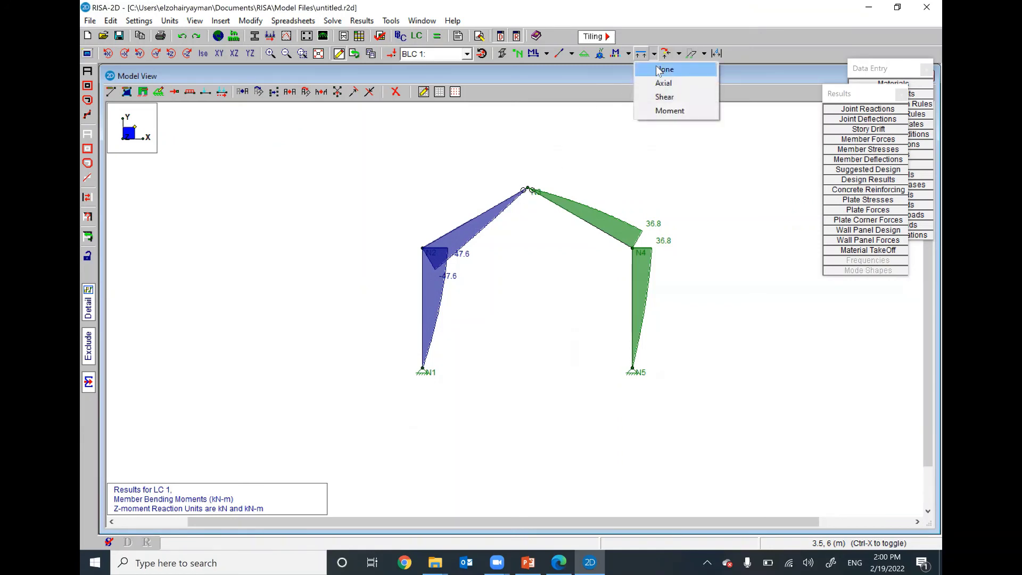
left_click(663, 69)
left_click(679, 53)
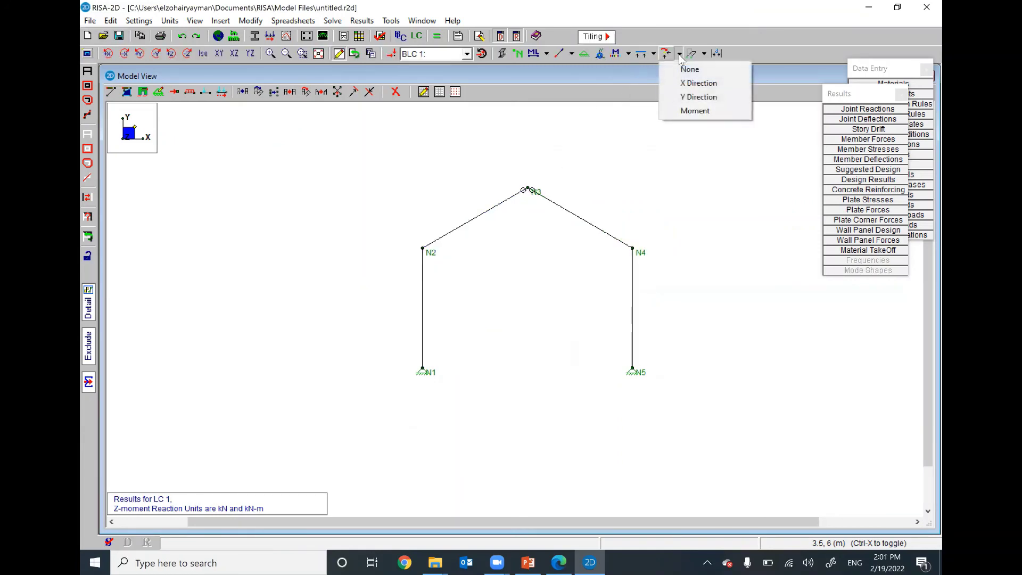
left_click(681, 69)
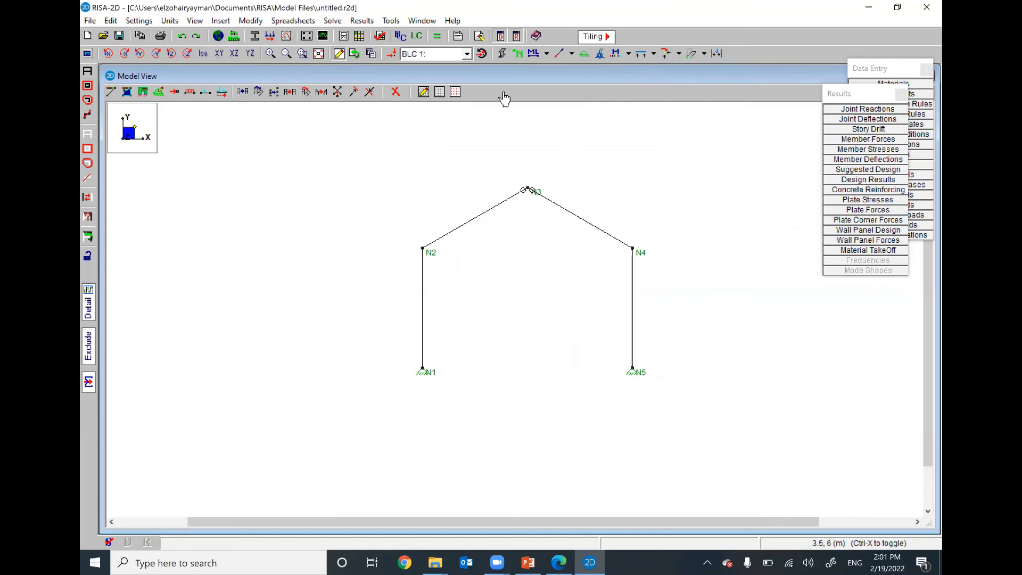
left_click(392, 55)
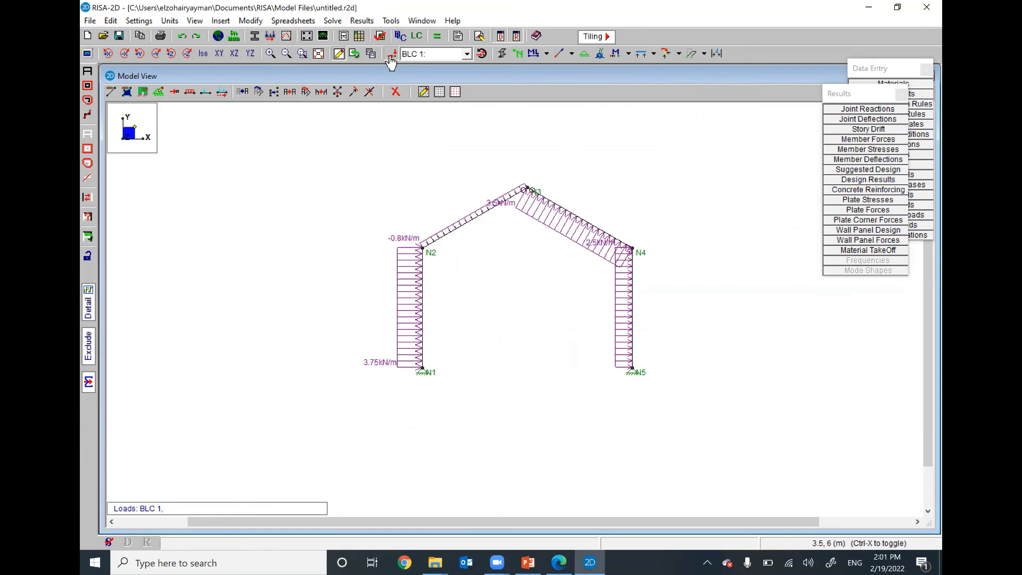
Step: Display the frame's deflected shape, then turn it off
left_click(713, 54)
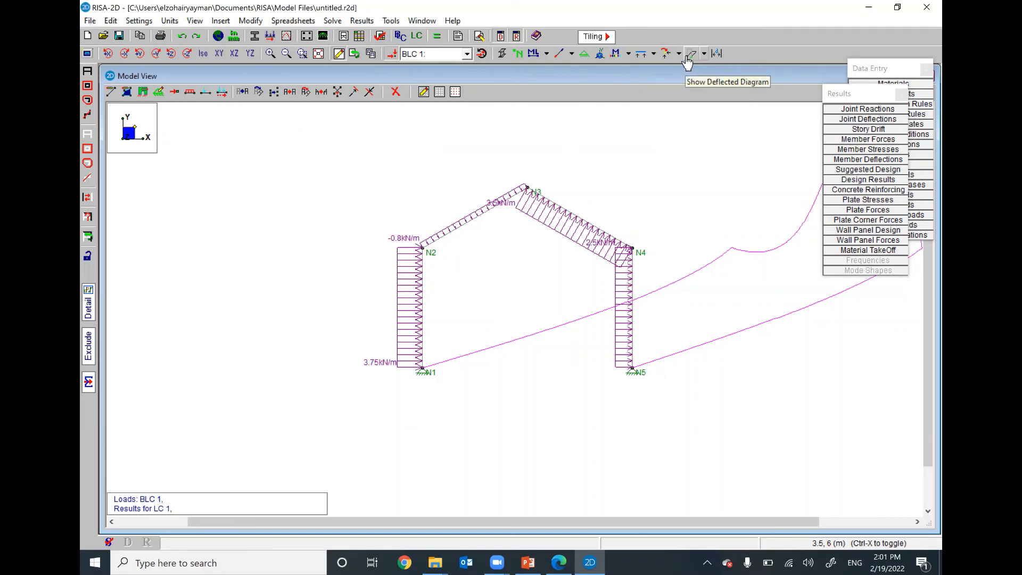
left_click(704, 53)
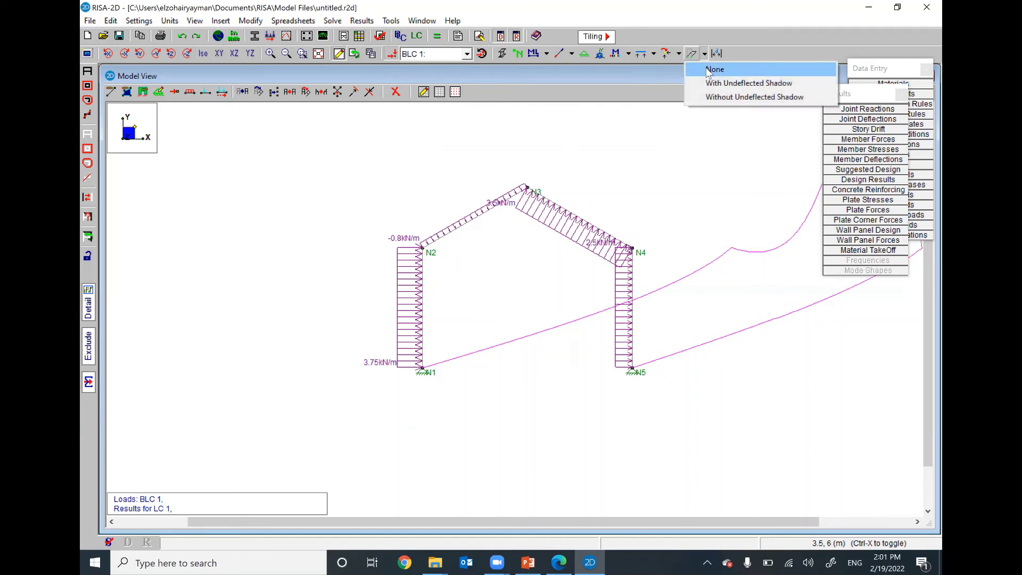
left_click(697, 69)
Step: In Risa.pdf, circle the 'w-shape' note in red and draw a check mark beneath it
left_click(559, 563)
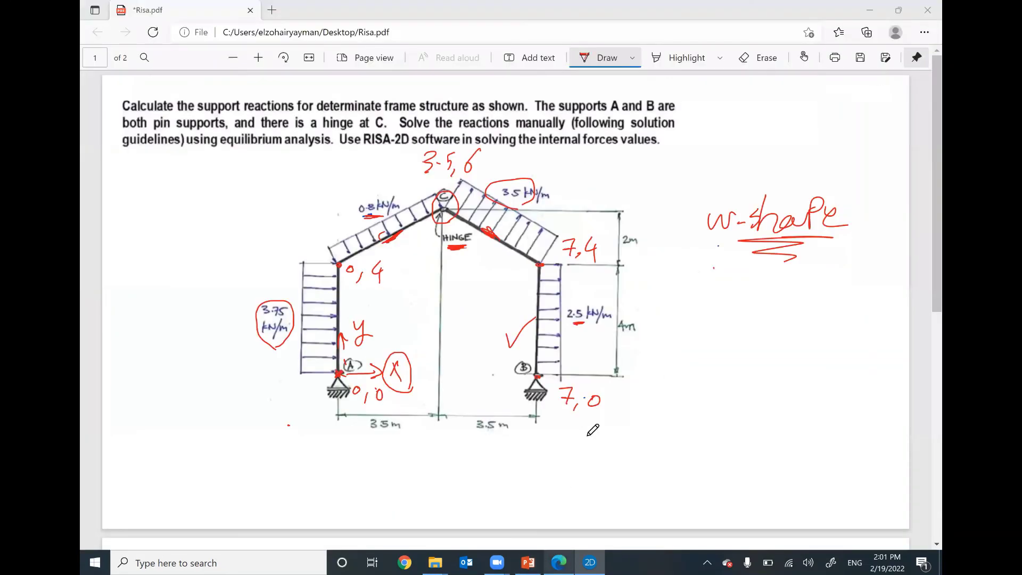
mouse_move(676, 171)
left_mouse_down()
mouse_move(853, 180)
mouse_move(867, 238)
mouse_move(808, 261)
mouse_move(722, 256)
left_mouse_up()
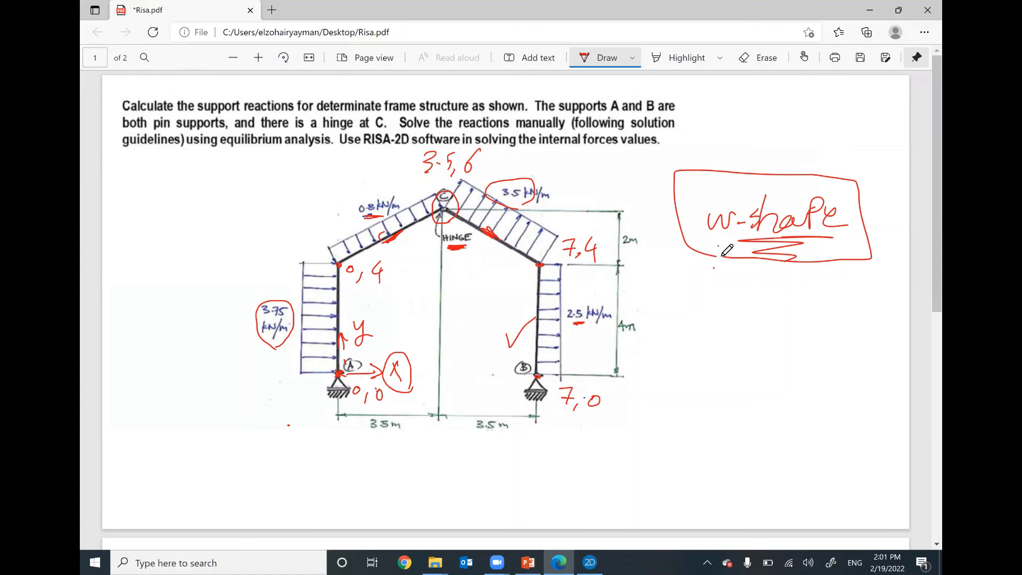
mouse_move(735, 274)
left_mouse_down()
mouse_move(738, 302)
mouse_move(782, 239)
left_mouse_up()
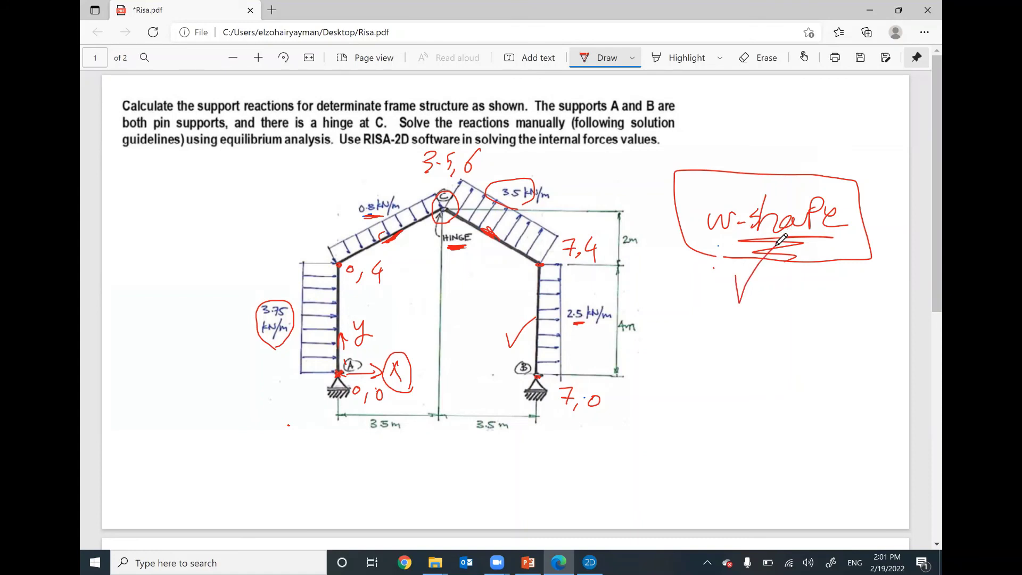